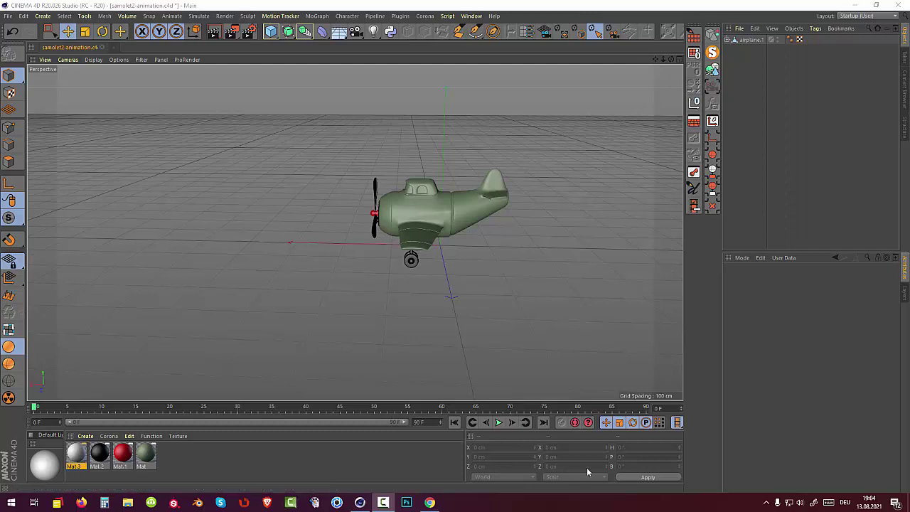
Maximize the Front view, then zoom out and pan until the whole airplane is framed small
{"action": "left_click", "coordinate": [679, 59]}
{"action": "left_click", "coordinate": [679, 233]}
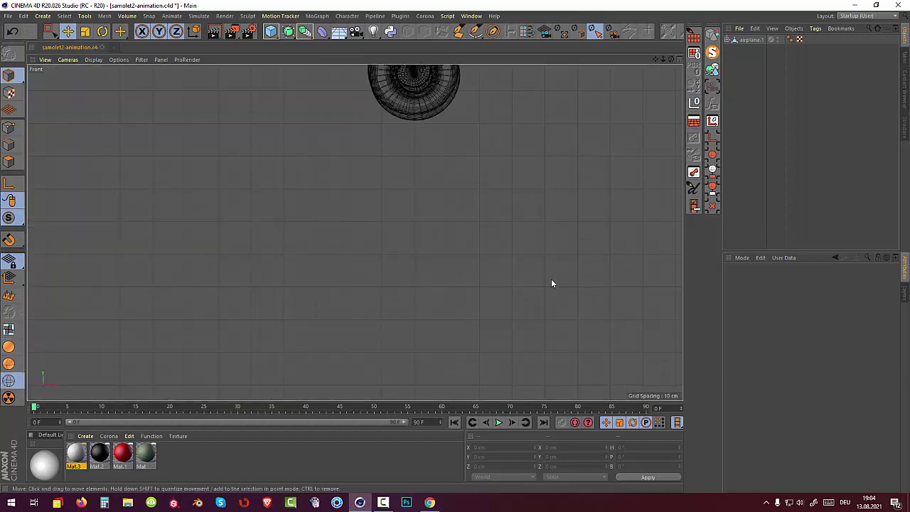
{"action": "scroll", "coordinate": [551, 279], "scroll_direction": "down", "scroll_amount": 3}
{"action": "scroll", "coordinate": [537, 280], "scroll_direction": "down", "scroll_amount": 3}
{"action": "scroll", "coordinate": [538, 279], "scroll_direction": "down", "scroll_amount": 2}
{"action": "mouse_move", "coordinate": [455, 286]}
{"action": "left_mouse_down", "text": "alt"}
{"action": "mouse_move", "coordinate": [499, 298]}
{"action": "mouse_move", "coordinate": [442, 290]}
{"action": "mouse_move", "coordinate": [481, 300]}
{"action": "mouse_move", "coordinate": [447, 300]}
{"action": "left_mouse_up", "text": "alt"}
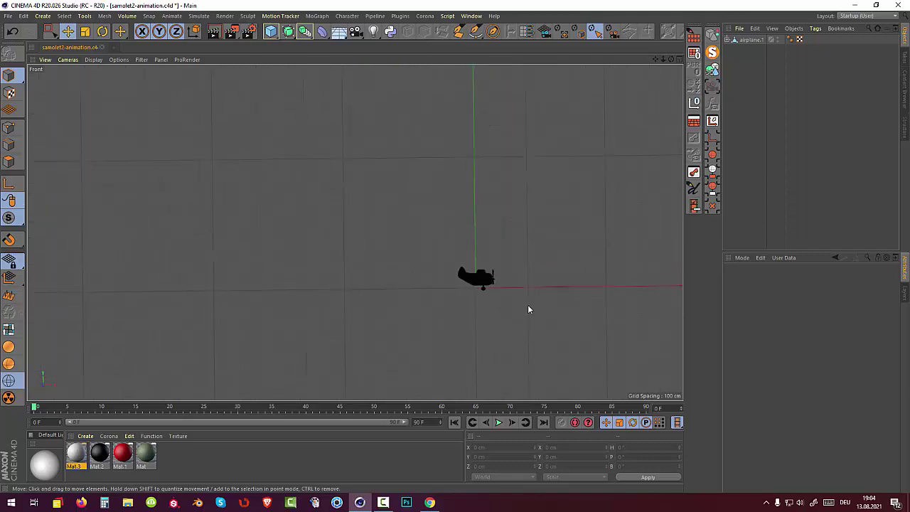
{"action": "scroll", "coordinate": [528, 309], "scroll_direction": "up", "scroll_amount": 1}
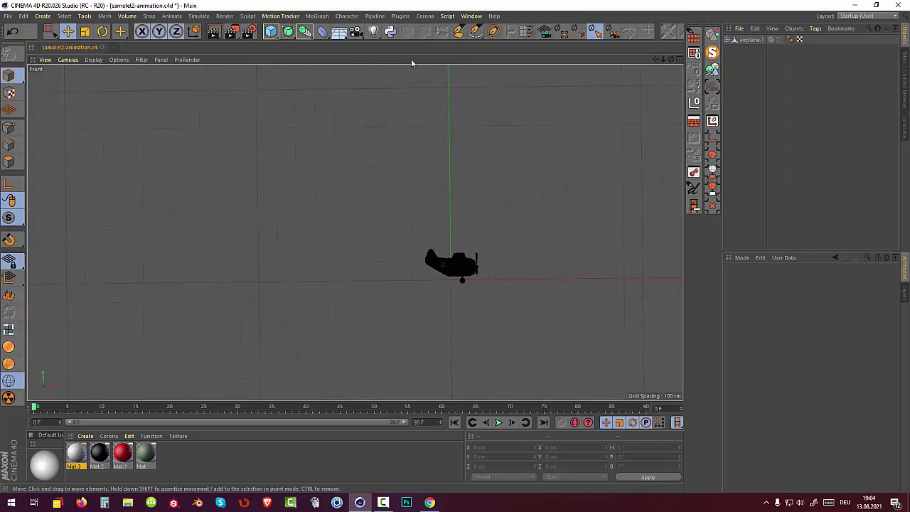
Draw a five-point Bezier hairpin path with the Pen, from upper left, round the right, back left
{"action": "left_click", "coordinate": [475, 30]}
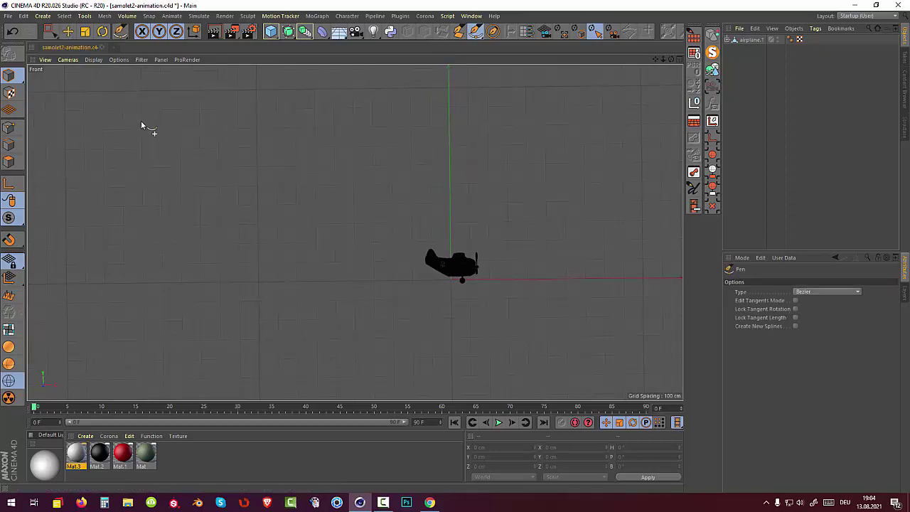
{"action": "left_click", "coordinate": [103, 129]}
{"action": "left_click", "coordinate": [449, 125]}
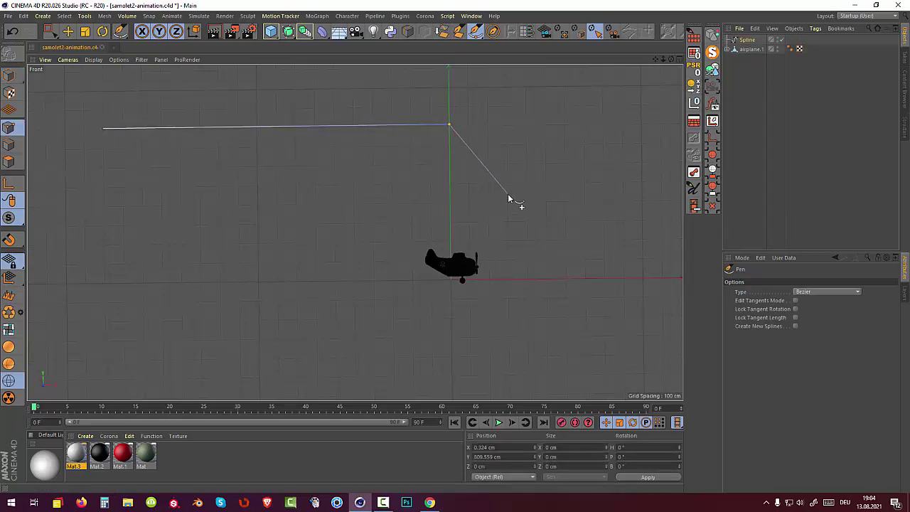
{"action": "left_click_drag", "start_coordinate": [508, 195], "coordinate": [514, 241]}
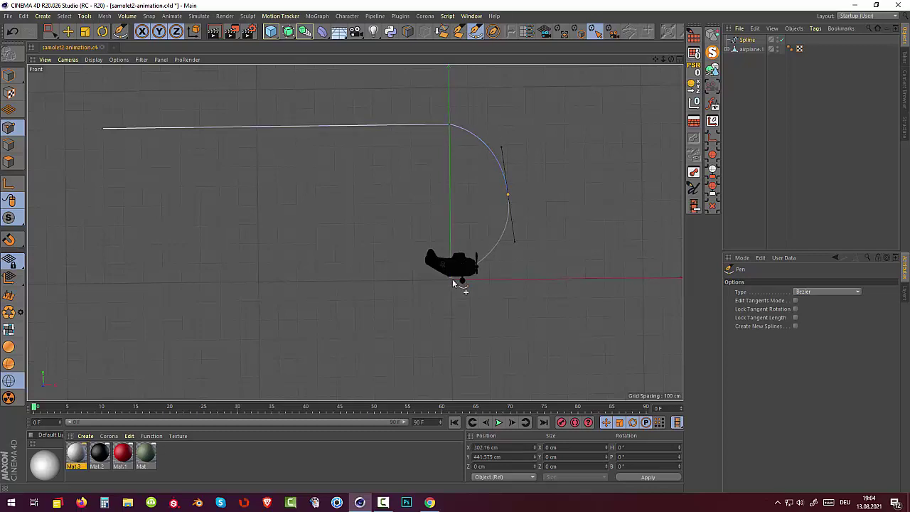
{"action": "left_click", "coordinate": [450, 279]}
{"action": "left_click", "coordinate": [95, 285]}
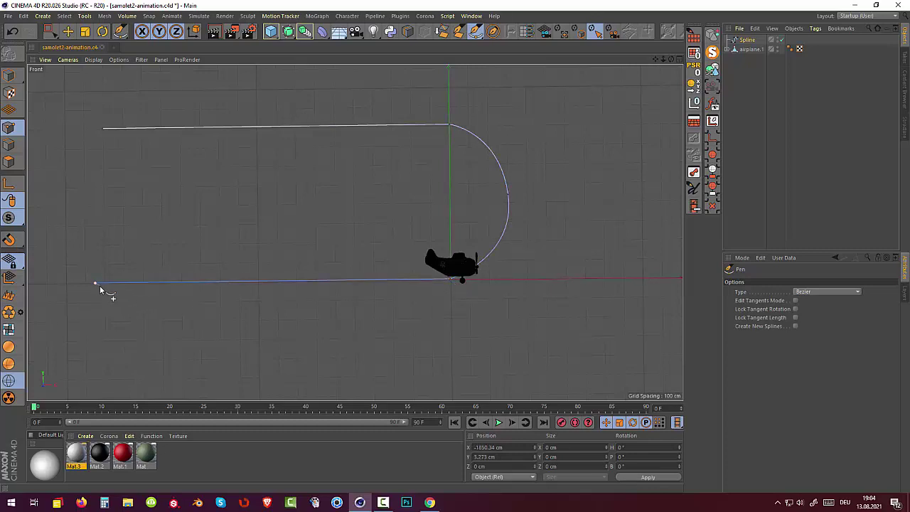
{"action": "key", "text": "Return"}
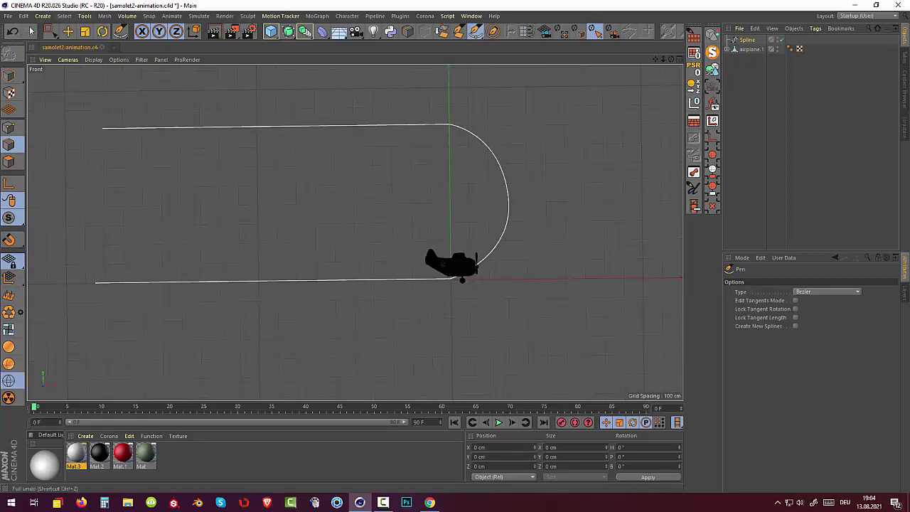
{"action": "left_click", "coordinate": [56, 36]}
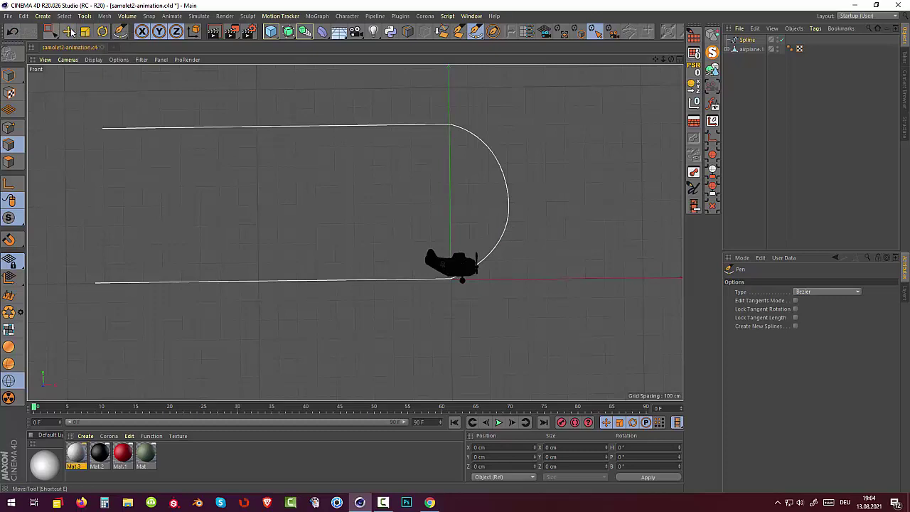
In Point mode, make the turn's rightmost point tangent vertical and move it further right
{"action": "left_click", "coordinate": [68, 32]}
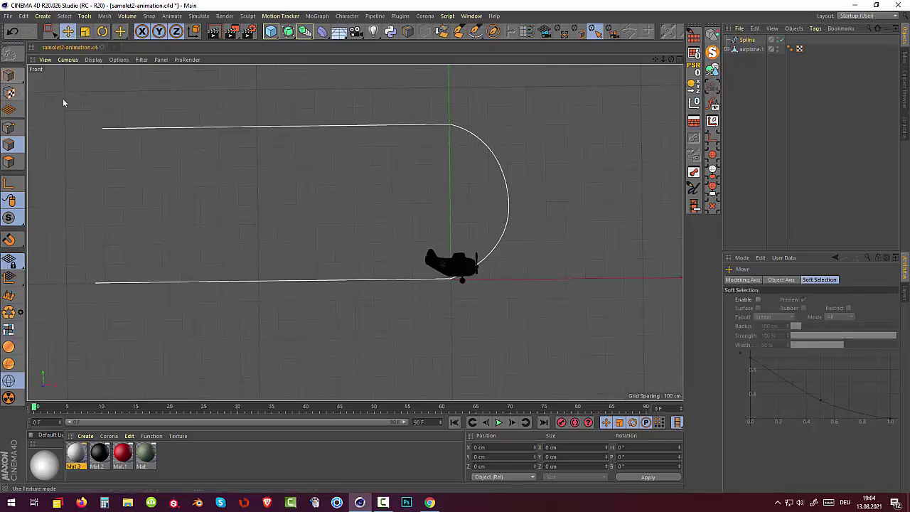
{"action": "left_click", "coordinate": [10, 128]}
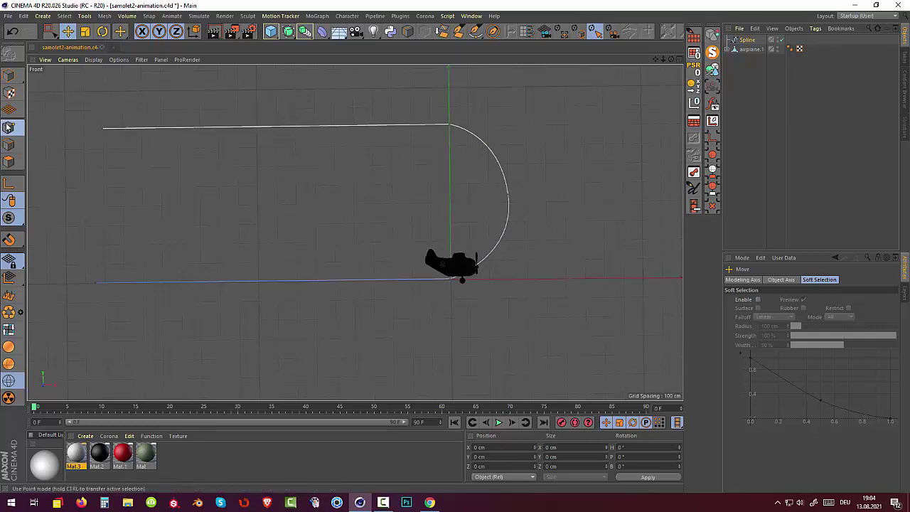
{"action": "left_click", "coordinate": [508, 194]}
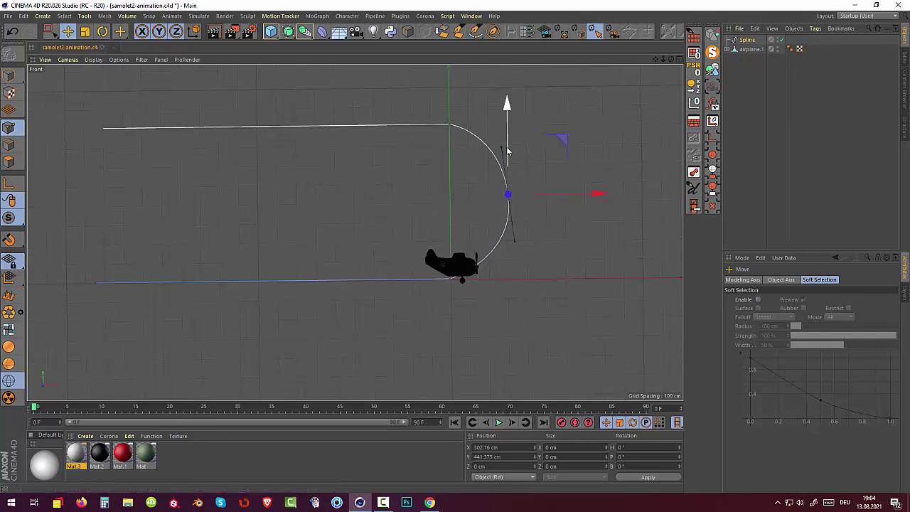
{"action": "left_click_drag", "start_coordinate": [502, 150], "coordinate": [508, 148]}
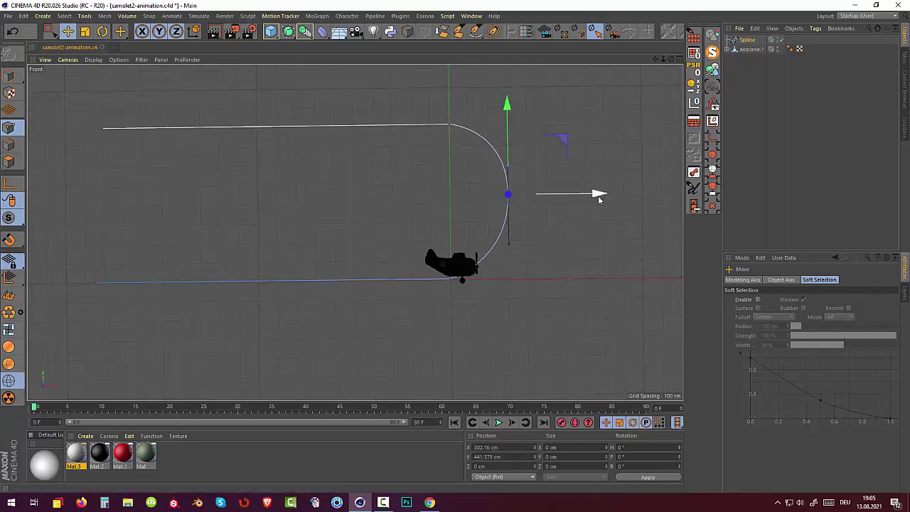
{"action": "left_click_drag", "start_coordinate": [599, 198], "coordinate": [609, 198]}
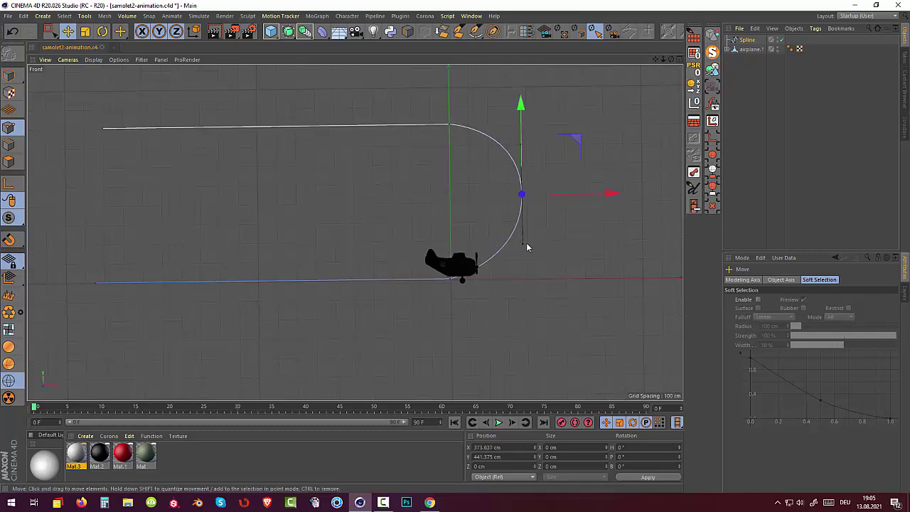
{"action": "left_click_drag", "start_coordinate": [524, 252], "coordinate": [527, 256]}
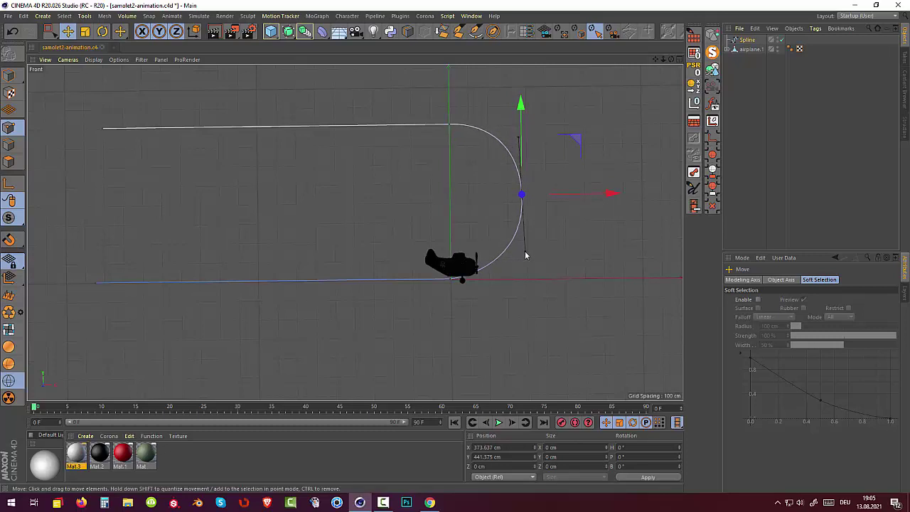
{"action": "left_click_drag", "start_coordinate": [526, 255], "coordinate": [523, 252]}
{"action": "left_click_drag", "start_coordinate": [525, 100], "coordinate": [525, 102]}
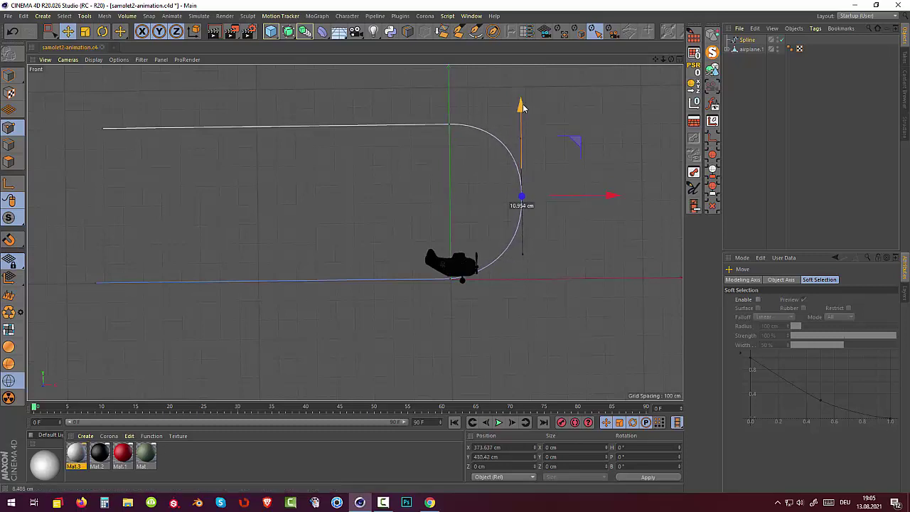
{"action": "left_click", "coordinate": [565, 330]}
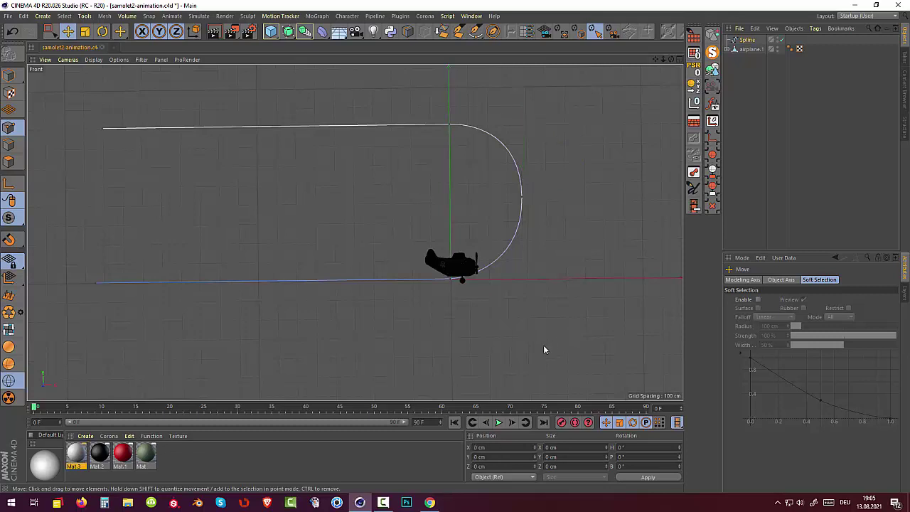
Maximize the Perspective view, zoom out and pan to frame the full spline, then select airplane.1
{"action": "left_click", "coordinate": [746, 40]}
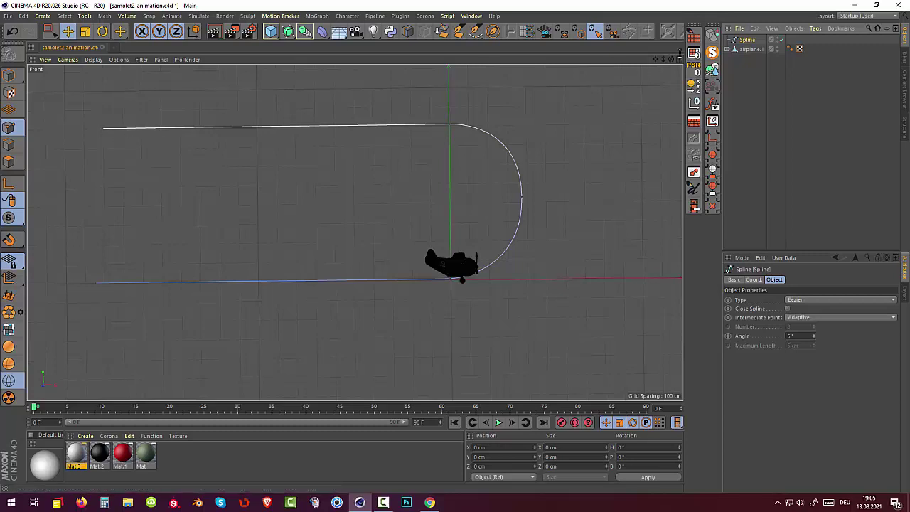
{"action": "left_click", "coordinate": [679, 59]}
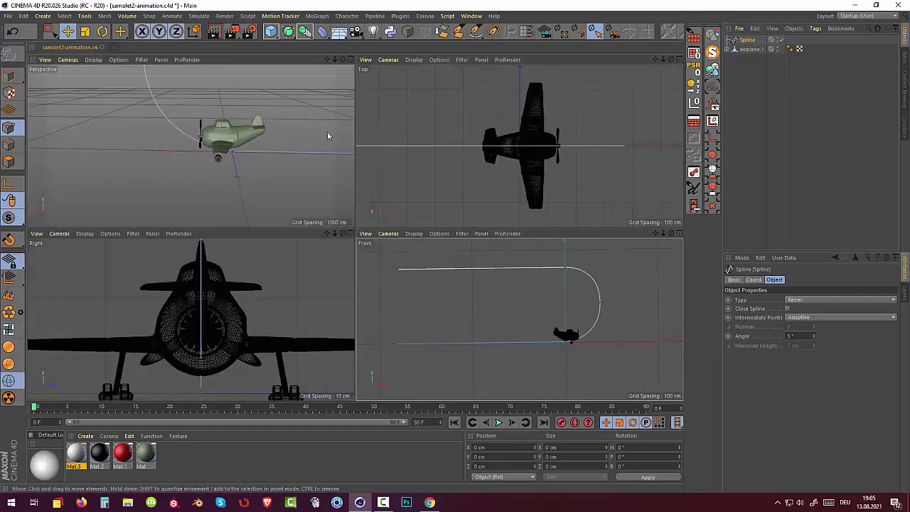
{"action": "left_click", "coordinate": [350, 59]}
{"action": "scroll", "coordinate": [334, 171], "scroll_direction": "down", "scroll_amount": 2}
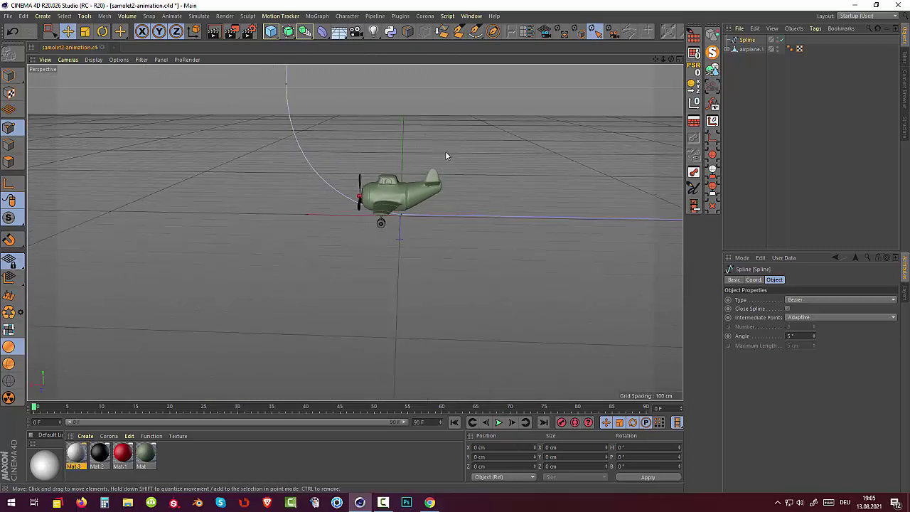
{"action": "scroll", "coordinate": [370, 213], "scroll_direction": "down", "scroll_amount": 3}
{"action": "scroll", "coordinate": [370, 215], "scroll_direction": "down", "scroll_amount": 3}
{"action": "scroll", "coordinate": [370, 215], "scroll_direction": "down", "scroll_amount": 3}
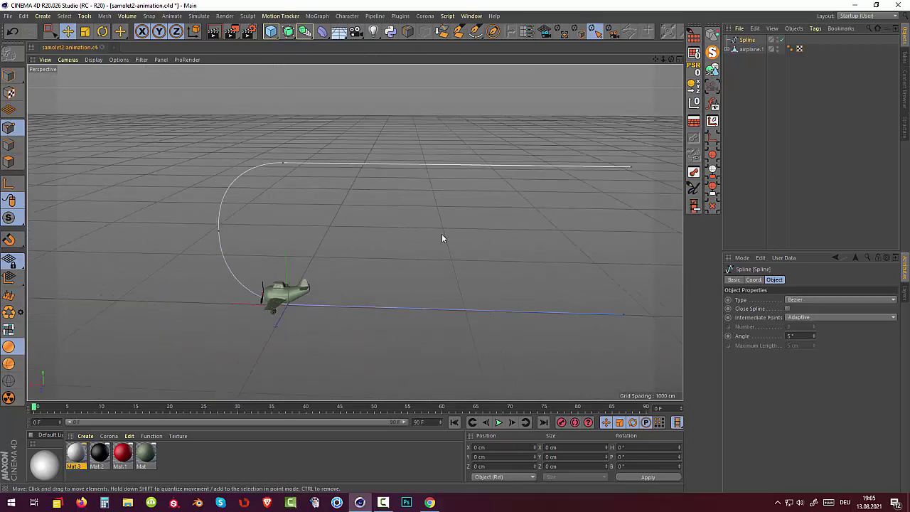
{"action": "middle_click_drag", "start_coordinate": [441, 234], "coordinate": [400, 225], "text": "alt"}
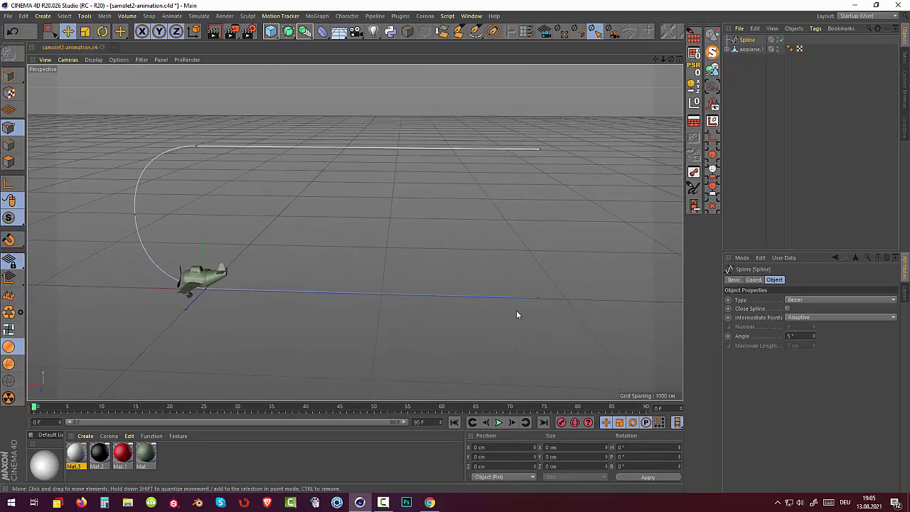
{"action": "left_click", "coordinate": [747, 50]}
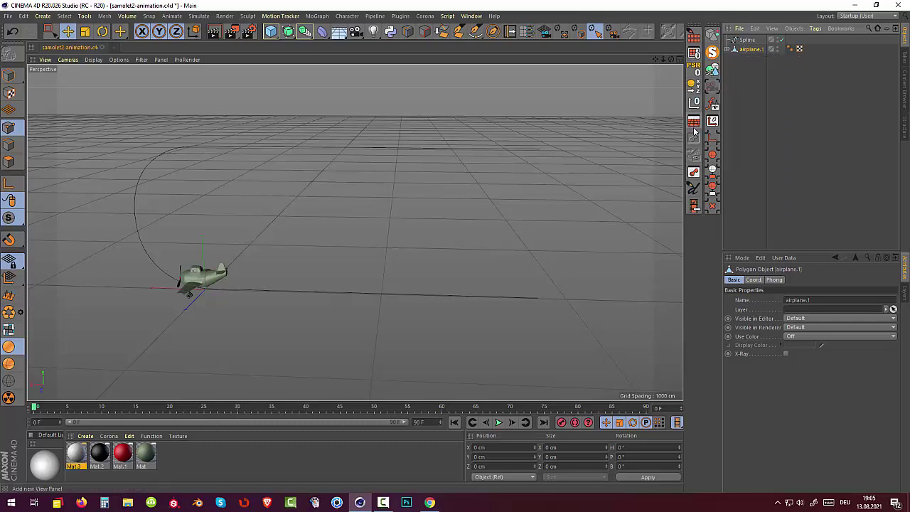
Add a Null, parent airplane.1 under it, and display the Null as an enlarged Sphere
{"action": "left_click", "coordinate": [695, 103]}
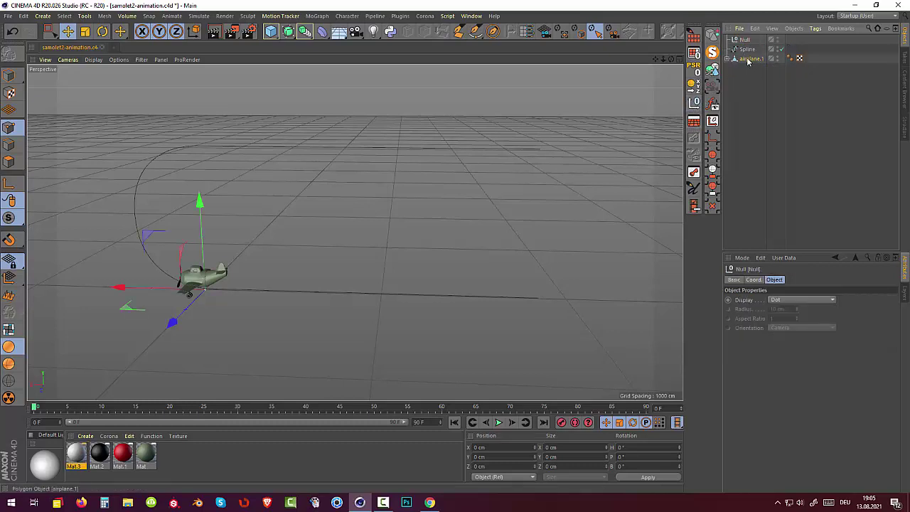
{"action": "left_click_drag", "start_coordinate": [748, 59], "coordinate": [743, 41]}
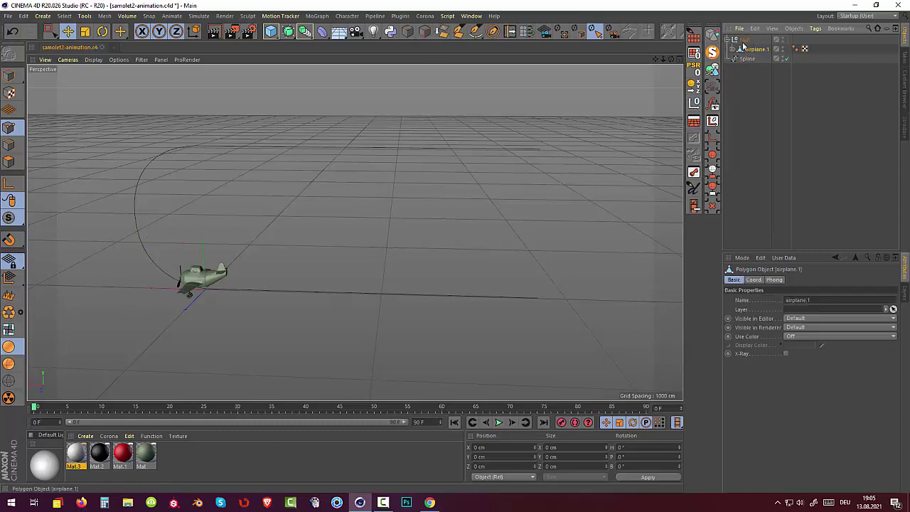
{"action": "left_click", "coordinate": [744, 41]}
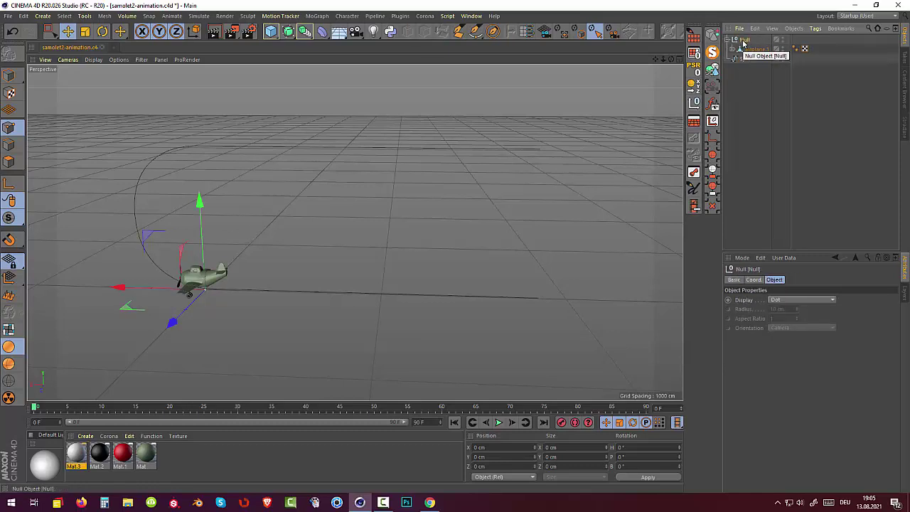
{"action": "left_click", "coordinate": [833, 298]}
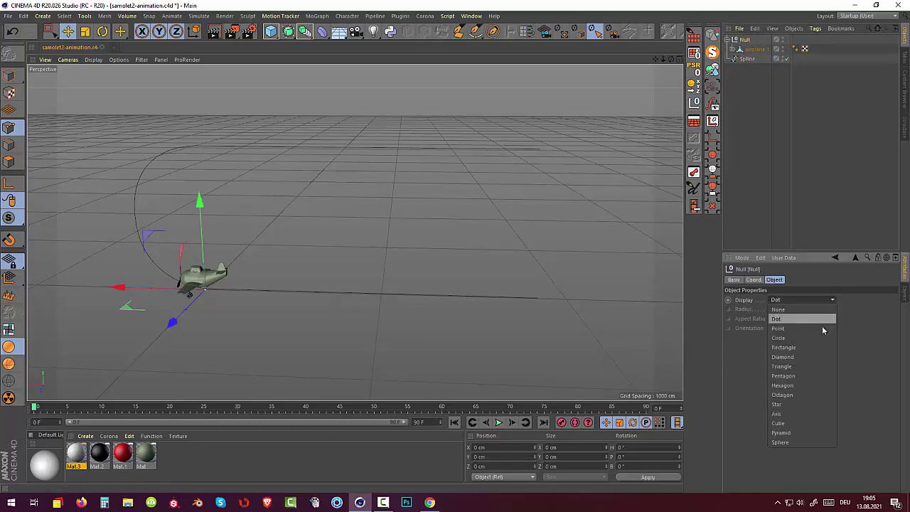
{"action": "left_click", "coordinate": [788, 441]}
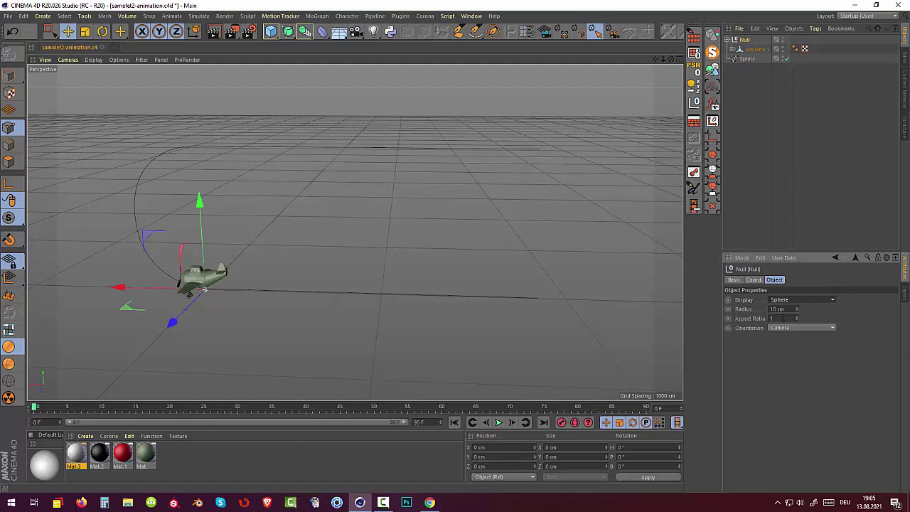
{"action": "left_click_drag", "start_coordinate": [796, 312], "coordinate": [796, 284]}
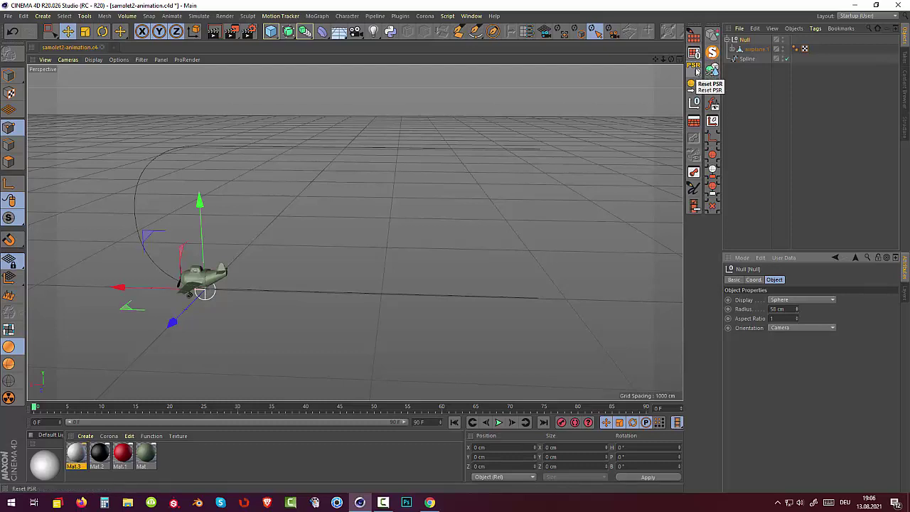
Set the Null's Visible in Editor and Use Color to On, colour red, with Icon Color checked
{"action": "left_click", "coordinate": [735, 280]}
{"action": "left_click", "coordinate": [796, 318]}
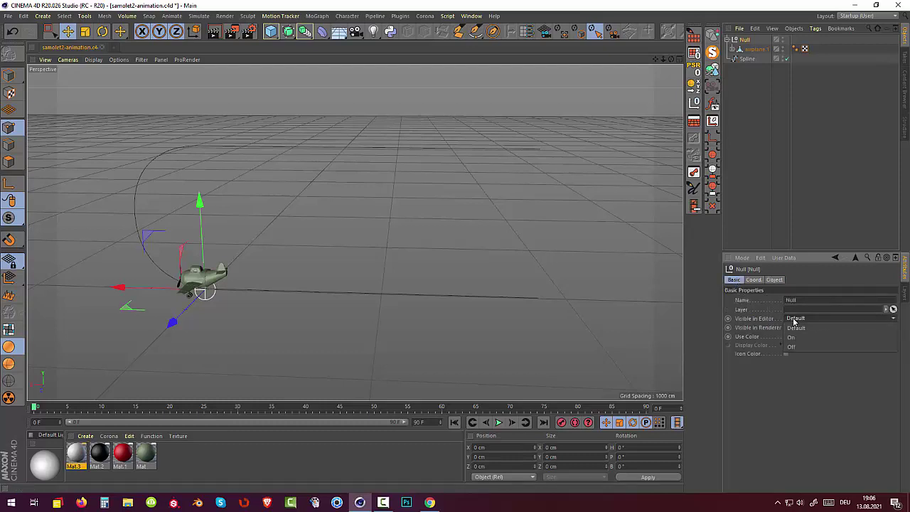
{"action": "left_click", "coordinate": [795, 338]}
{"action": "left_click", "coordinate": [796, 335]}
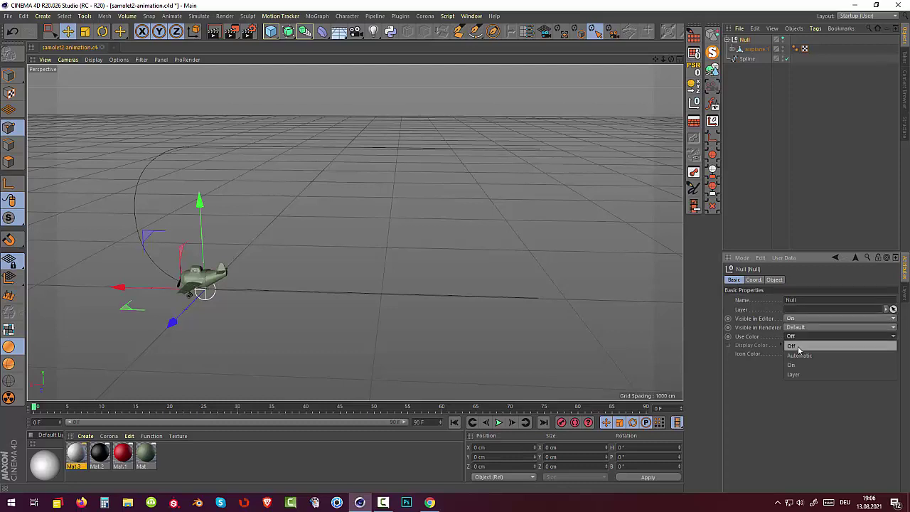
{"action": "left_click", "coordinate": [796, 364]}
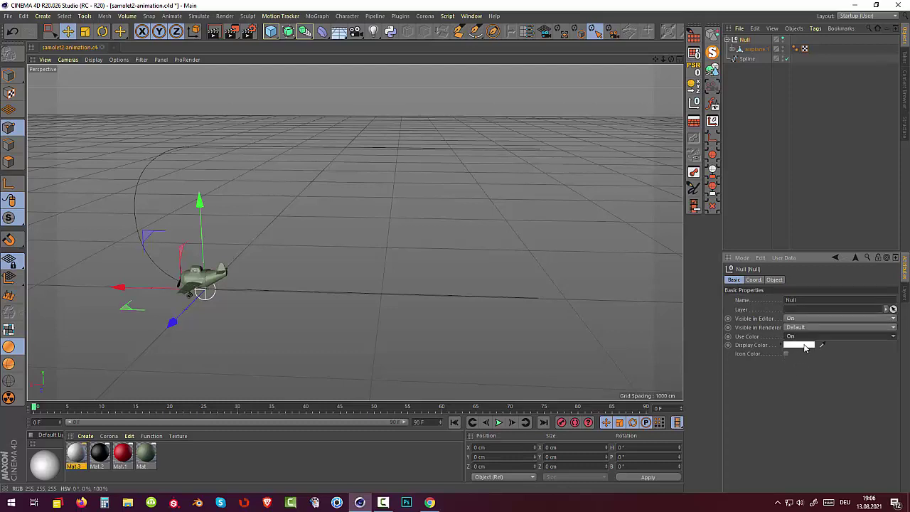
{"action": "left_click", "coordinate": [796, 345]}
{"action": "left_click", "coordinate": [882, 352]}
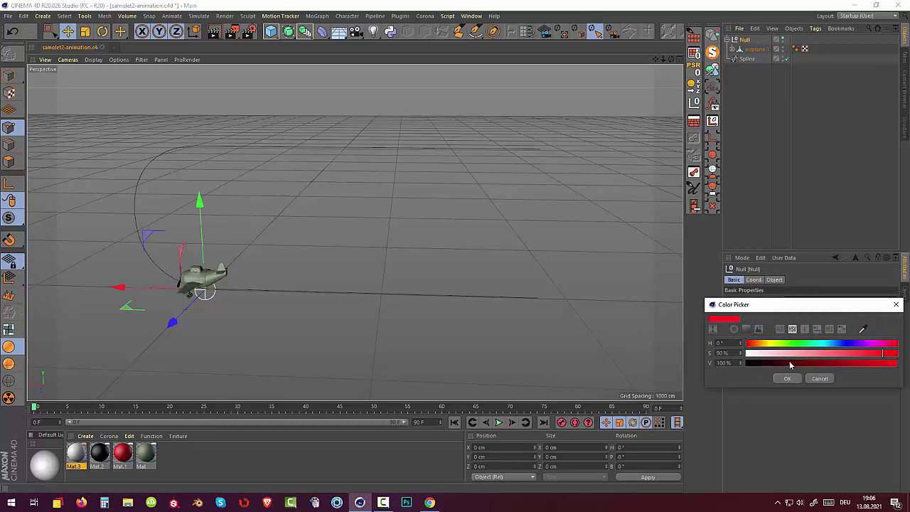
{"action": "left_click_drag", "start_coordinate": [748, 346], "coordinate": [900, 350]}
{"action": "left_click", "coordinate": [793, 377]}
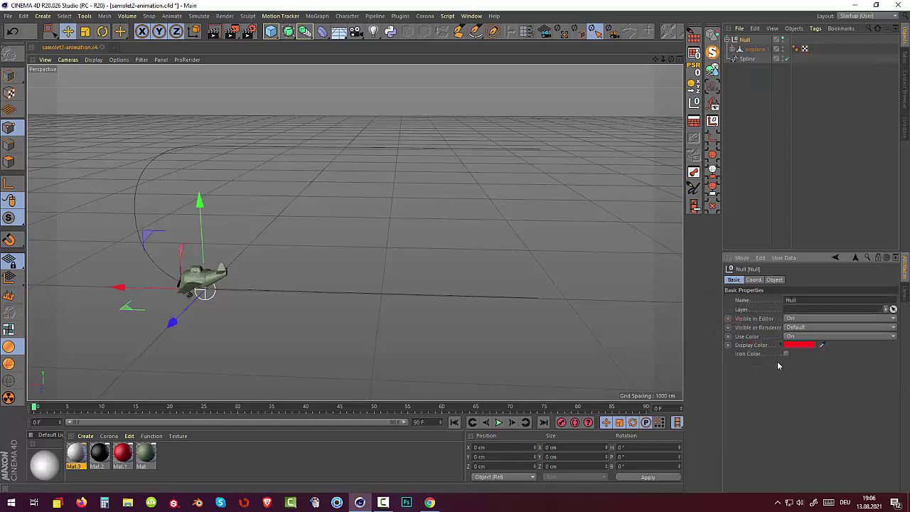
{"action": "left_click", "coordinate": [786, 353]}
{"action": "left_click", "coordinate": [752, 50]}
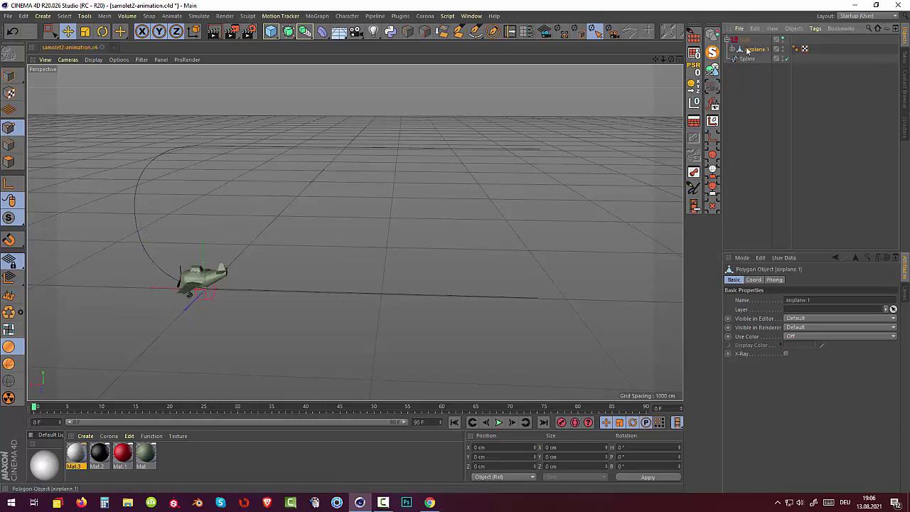
{"action": "left_click", "coordinate": [745, 41]}
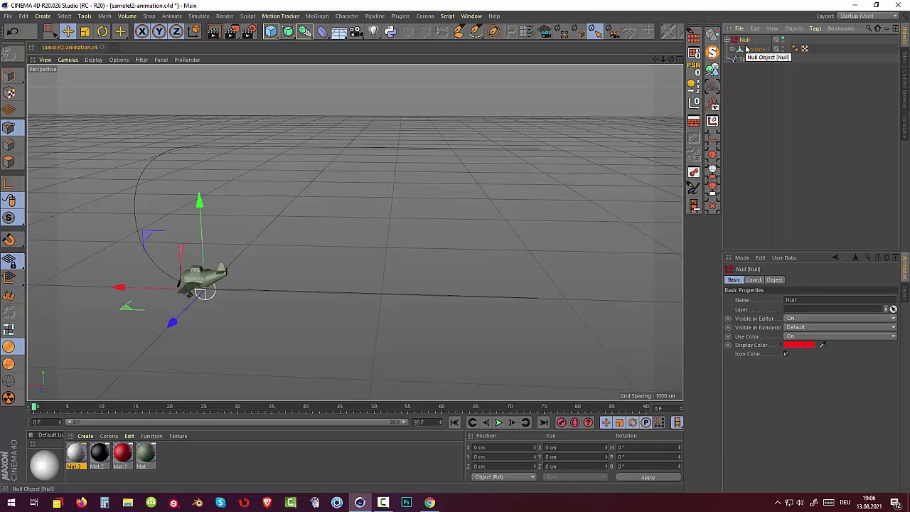
Add an Align to Spline tag to the Null and set Spline as its Spline Path
{"action": "left_click", "coordinate": [816, 29]}
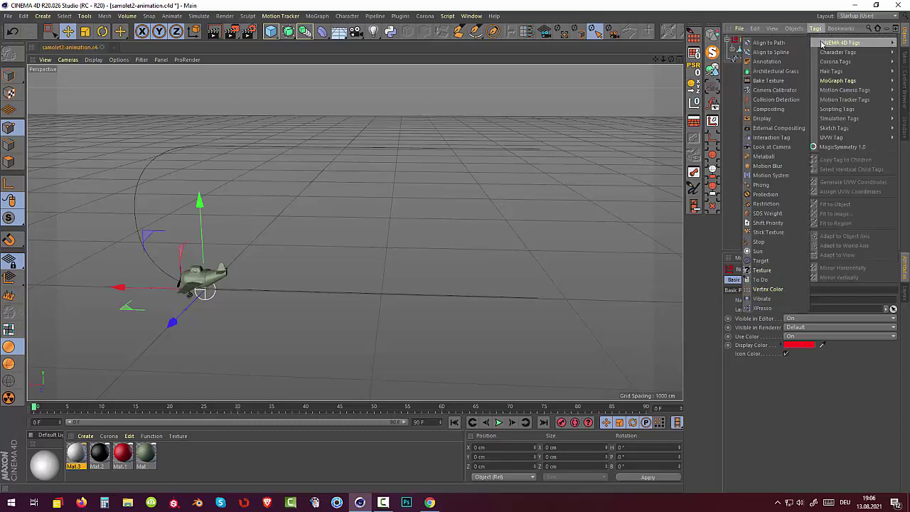
{"action": "mouse_move", "coordinate": [846, 43]}
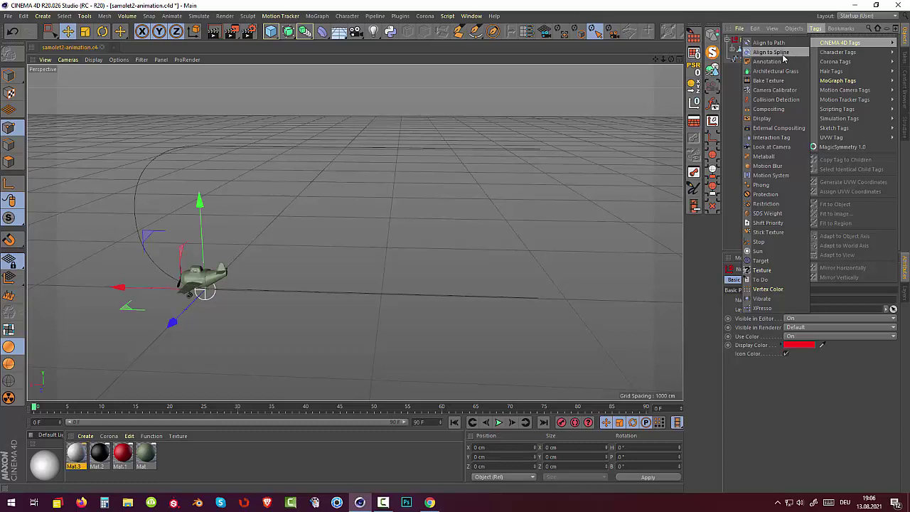
{"action": "left_click", "coordinate": [771, 52]}
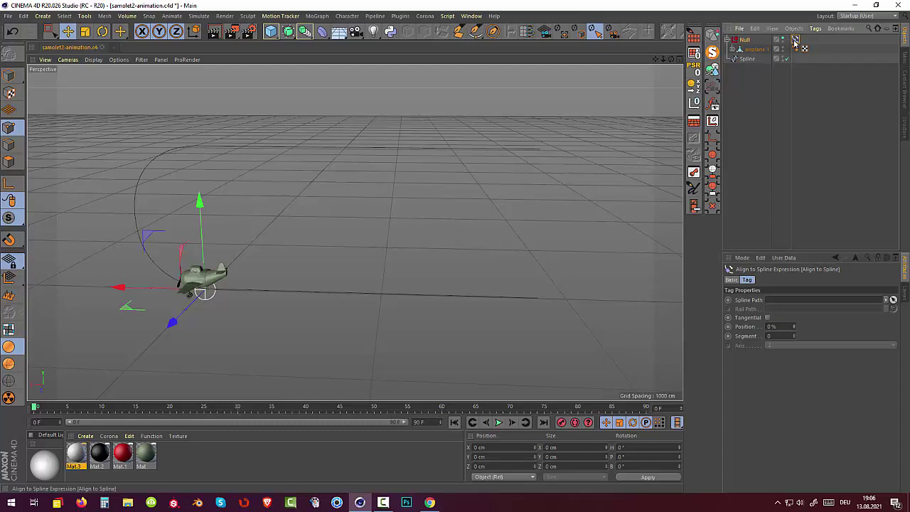
{"action": "left_click_drag", "start_coordinate": [747, 58], "coordinate": [786, 303]}
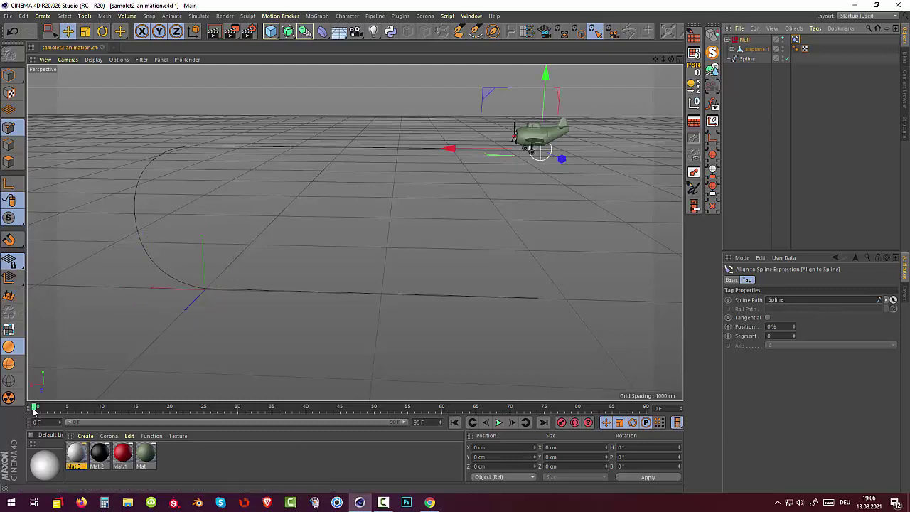
Set the tag's Position to 100% and keyframe it at frame 0
{"action": "left_click_drag", "start_coordinate": [33, 411], "coordinate": [35, 411]}
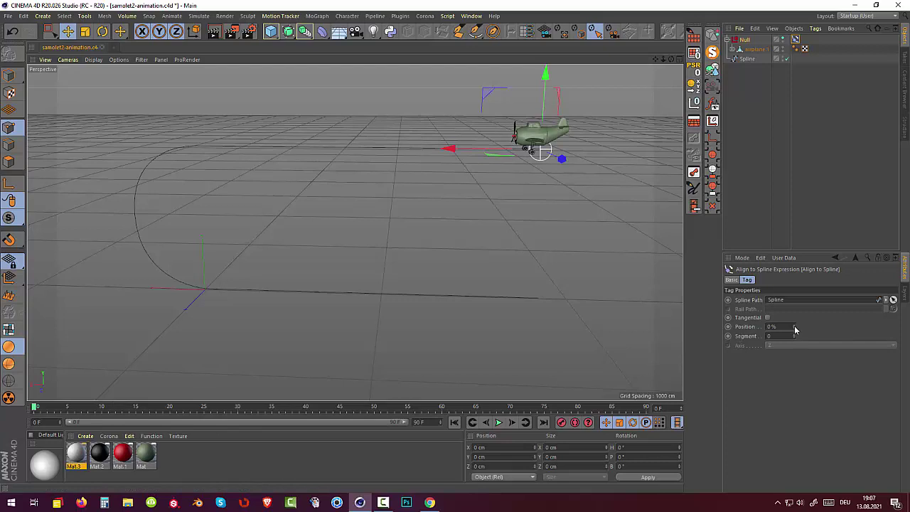
{"action": "left_click_drag", "start_coordinate": [795, 330], "coordinate": [795, 284]}
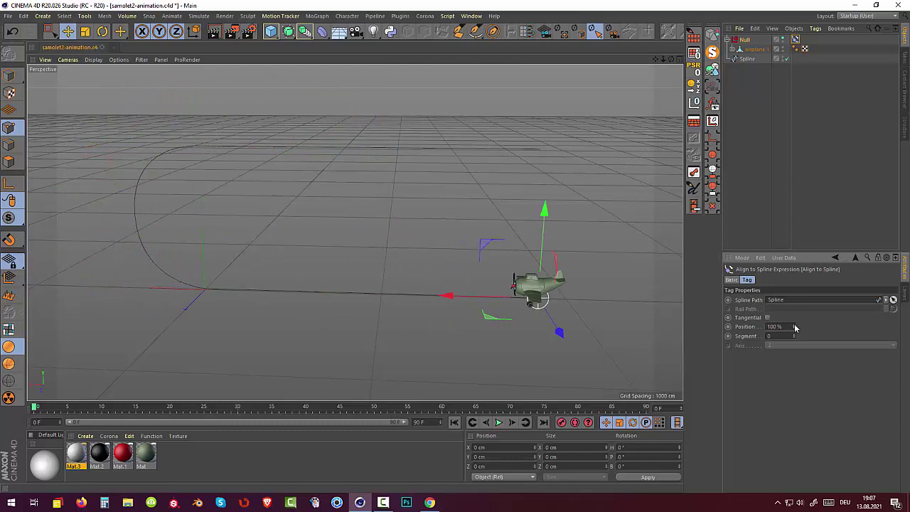
{"action": "left_click", "coordinate": [728, 328]}
At frame 90, set Position to 0% and keyframe it
{"action": "left_click_drag", "start_coordinate": [71, 414], "coordinate": [653, 461]}
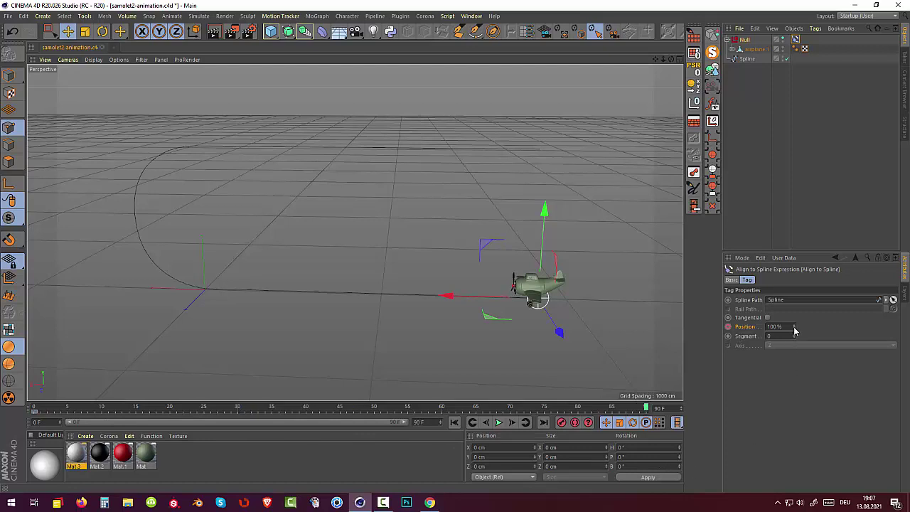
{"action": "mouse_move", "coordinate": [644, 409]}
{"action": "left_mouse_down"}
{"action": "mouse_move", "coordinate": [2, 431]}
{"action": "mouse_move", "coordinate": [696, 433]}
{"action": "left_mouse_up"}
{"action": "left_click_drag", "start_coordinate": [793, 327], "coordinate": [732, 327]}
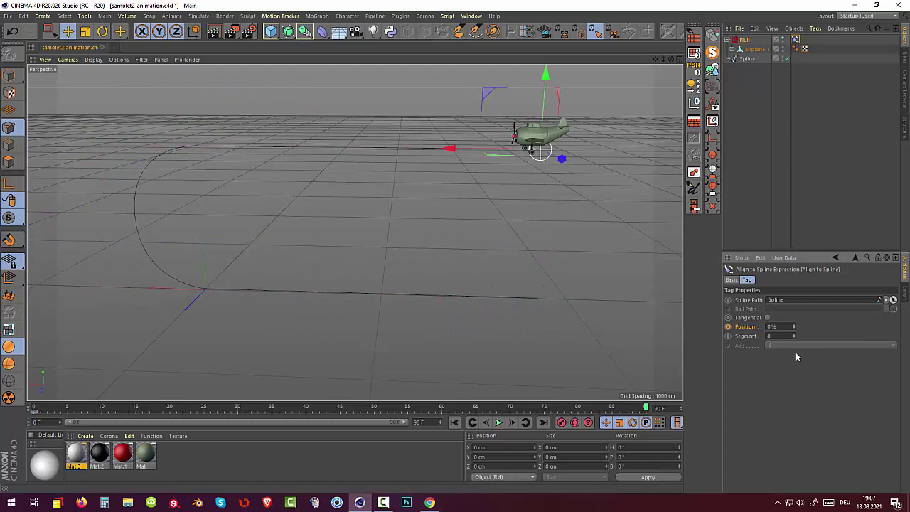
{"action": "left_click", "coordinate": [727, 326]}
Enable Tangential alignment and scrub the timeline to preview the flight
{"action": "left_click", "coordinate": [634, 411]}
{"action": "mouse_move", "coordinate": [635, 411]}
{"action": "left_mouse_down"}
{"action": "mouse_move", "coordinate": [265, 467]}
{"action": "mouse_move", "coordinate": [5, 468]}
{"action": "mouse_move", "coordinate": [679, 482]}
{"action": "mouse_move", "coordinate": [34, 468]}
{"action": "left_mouse_up"}
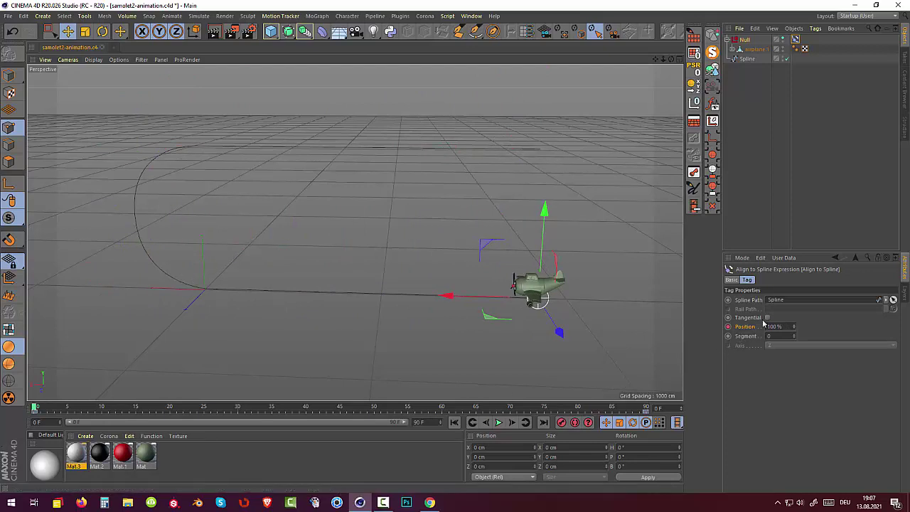
{"action": "left_click", "coordinate": [767, 318]}
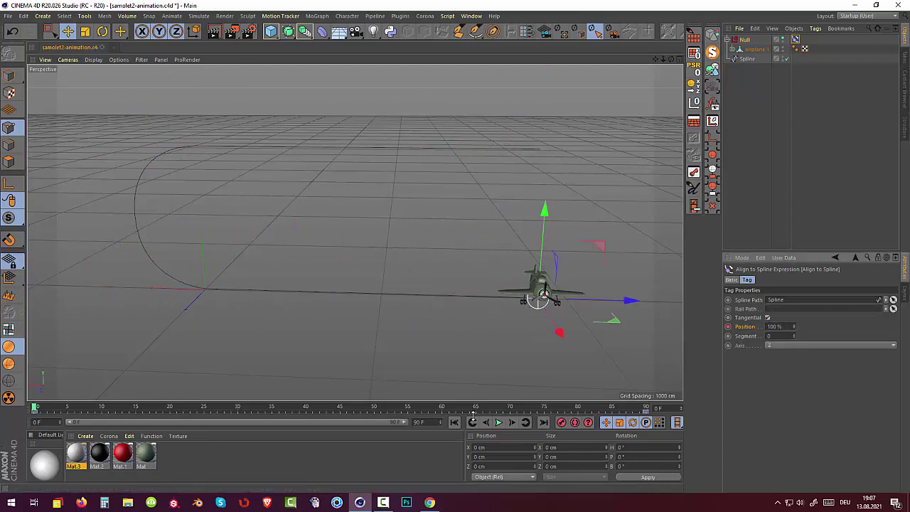
{"action": "left_click_drag", "start_coordinate": [36, 410], "coordinate": [368, 404]}
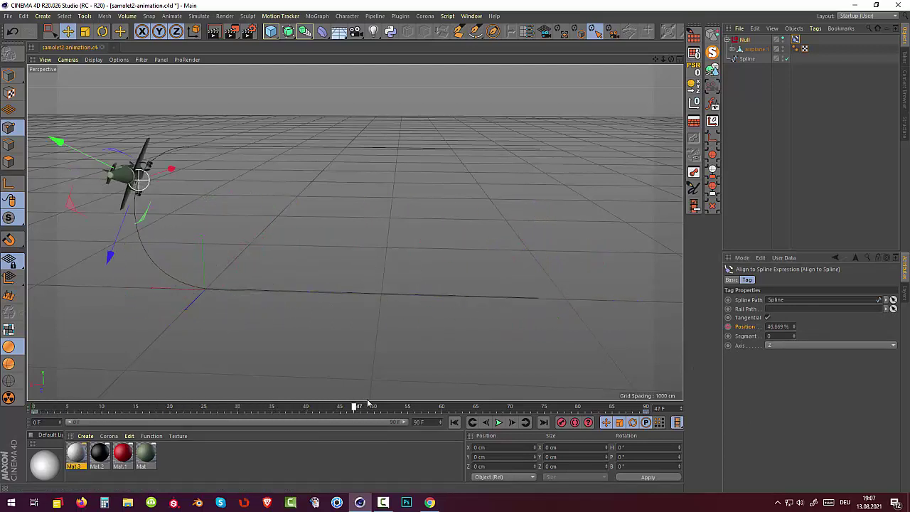
{"action": "mouse_move", "coordinate": [368, 403]}
{"action": "left_mouse_down"}
{"action": "mouse_move", "coordinate": [456, 408]}
{"action": "mouse_move", "coordinate": [29, 413]}
{"action": "left_mouse_up"}
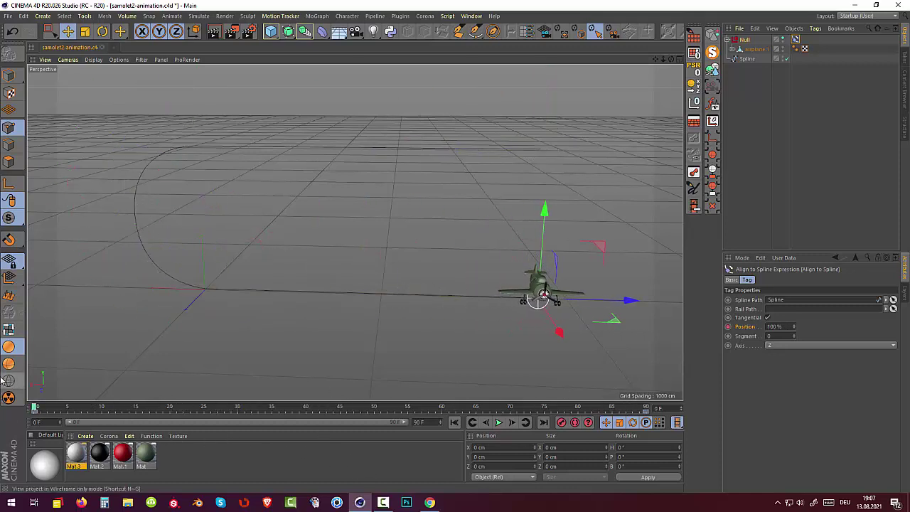
Set airplane.1's R.H rotation to -90° in the Coord. tab and scrub to check
{"action": "left_click", "coordinate": [752, 51]}
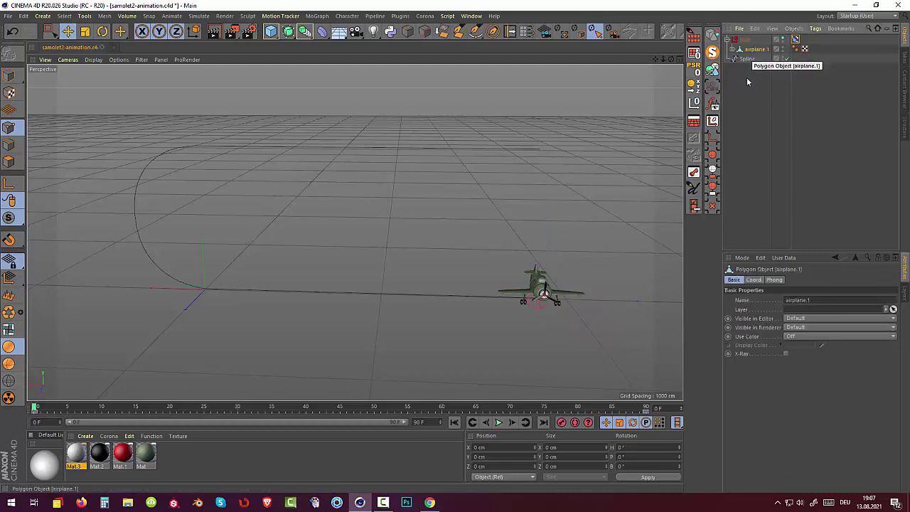
{"action": "left_click", "coordinate": [753, 280]}
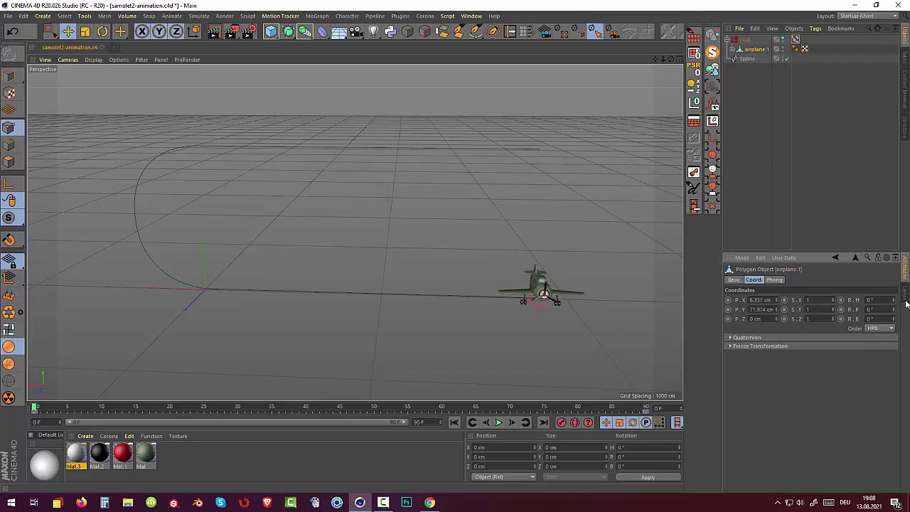
{"action": "left_click_drag", "start_coordinate": [893, 300], "coordinate": [894, 357]}
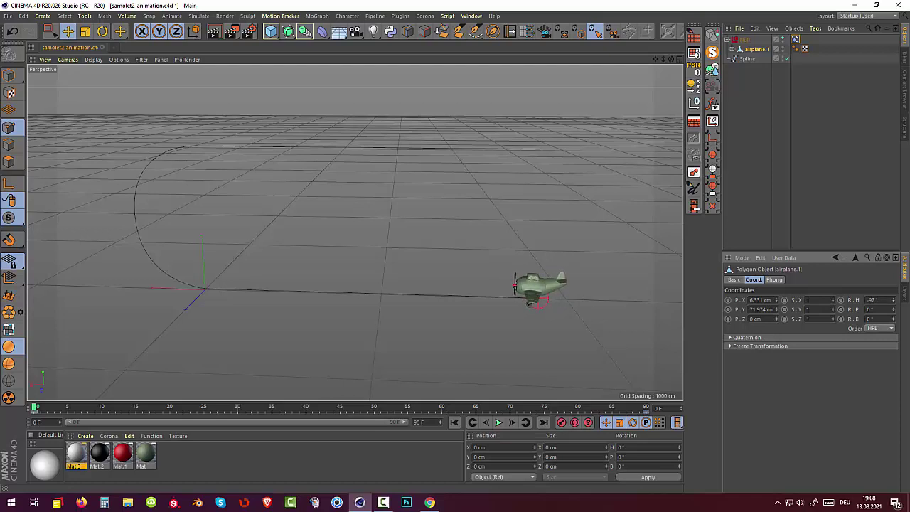
{"action": "left_click_drag", "start_coordinate": [892, 302], "coordinate": [893, 300]}
{"action": "key", "text": "BackSpace"}
{"action": "type", "text": "-90"}
{"action": "key", "text": "Return"}
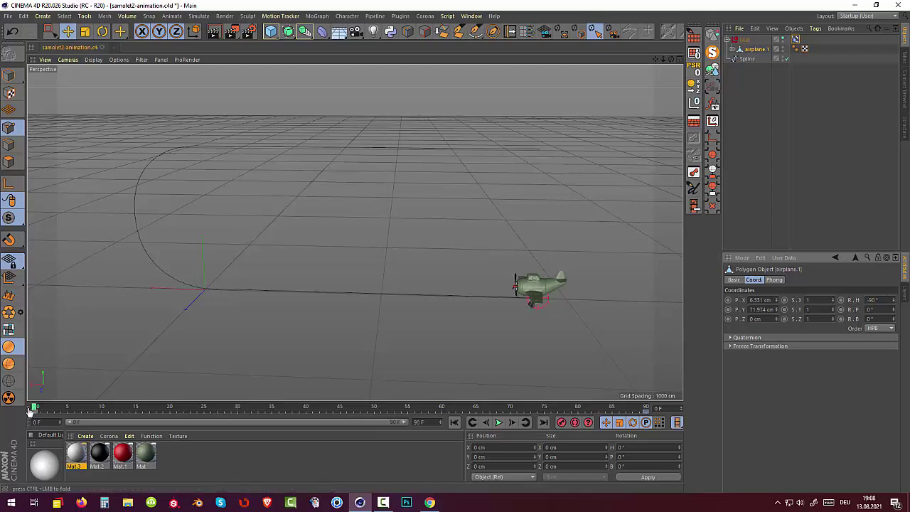
{"action": "left_click", "coordinate": [33, 407]}
{"action": "mouse_move", "coordinate": [34, 407]}
{"action": "left_mouse_down"}
{"action": "mouse_move", "coordinate": [170, 416]}
{"action": "mouse_move", "coordinate": [303, 404]}
{"action": "mouse_move", "coordinate": [428, 378]}
{"action": "mouse_move", "coordinate": [615, 375]}
{"action": "mouse_move", "coordinate": [377, 368]}
{"action": "mouse_move", "coordinate": [335, 404]}
{"action": "mouse_move", "coordinate": [252, 406]}
{"action": "mouse_move", "coordinate": [647, 385]}
{"action": "mouse_move", "coordinate": [325, 374]}
{"action": "mouse_move", "coordinate": [366, 359]}
{"action": "mouse_move", "coordinate": [315, 368]}
{"action": "mouse_move", "coordinate": [29, 359]}
{"action": "mouse_move", "coordinate": [315, 360]}
{"action": "mouse_move", "coordinate": [651, 341]}
{"action": "mouse_move", "coordinate": [453, 339]}
{"action": "mouse_move", "coordinate": [219, 368]}
{"action": "mouse_move", "coordinate": [261, 394]}
{"action": "left_mouse_up"}
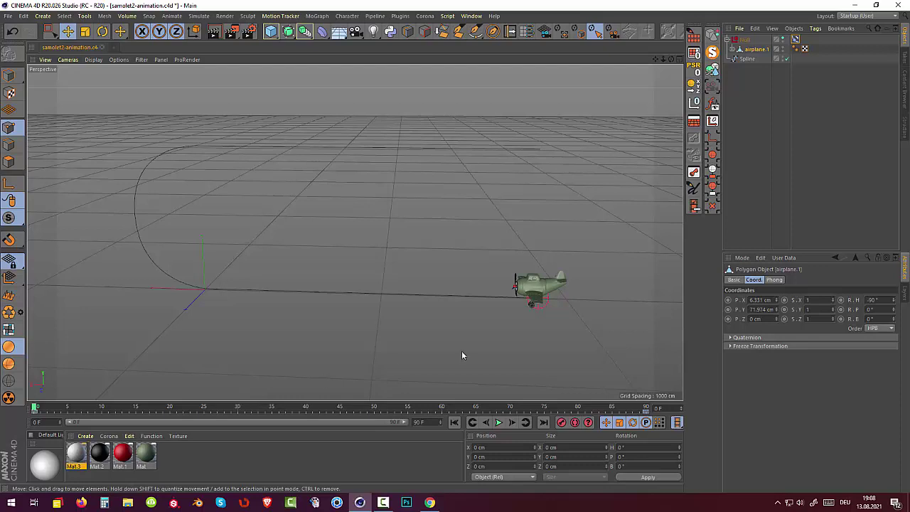
Duplicate Spline as Spline.1, scale it to 2058.788 cm wide and raise it 32.295 cm
{"action": "left_click", "coordinate": [747, 59]}
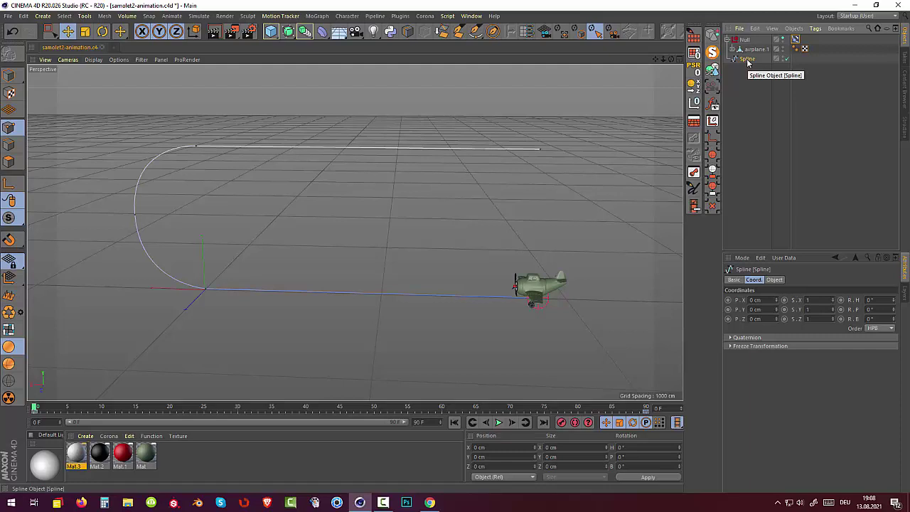
{"action": "left_click_drag", "start_coordinate": [747, 59], "coordinate": [749, 71], "text": "ctrl"}
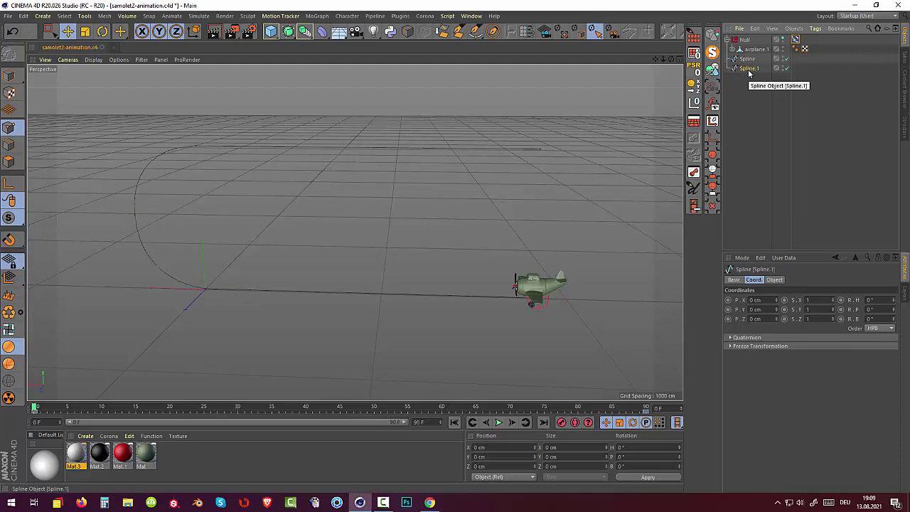
{"action": "left_click", "coordinate": [11, 77]}
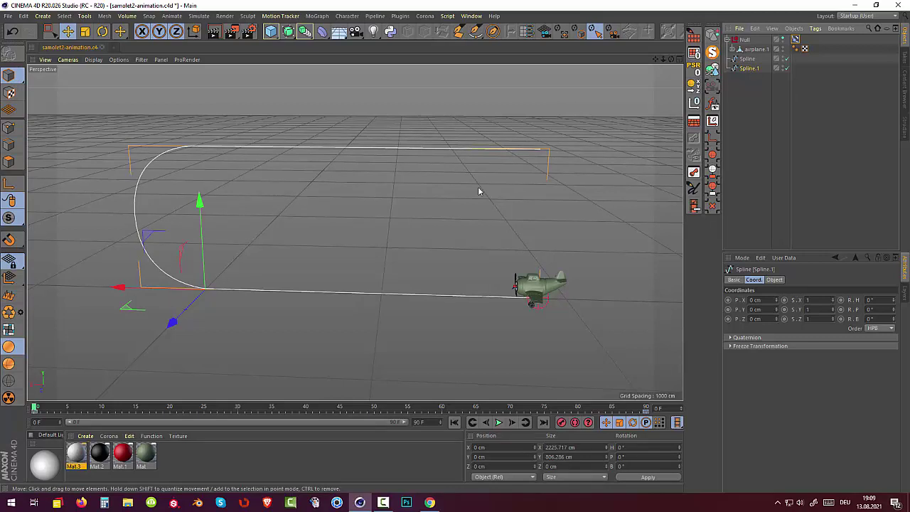
{"action": "left_click", "coordinate": [85, 31]}
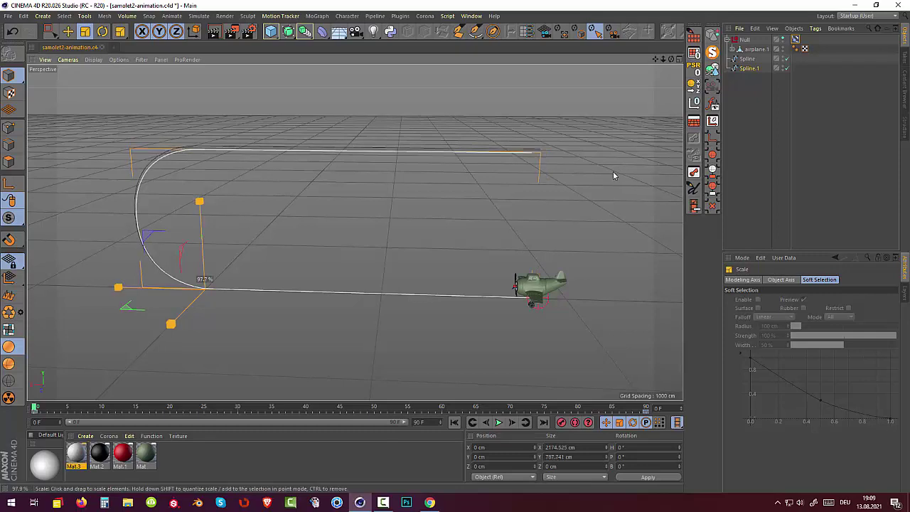
{"action": "left_click_drag", "start_coordinate": [613, 175], "coordinate": [592, 174]}
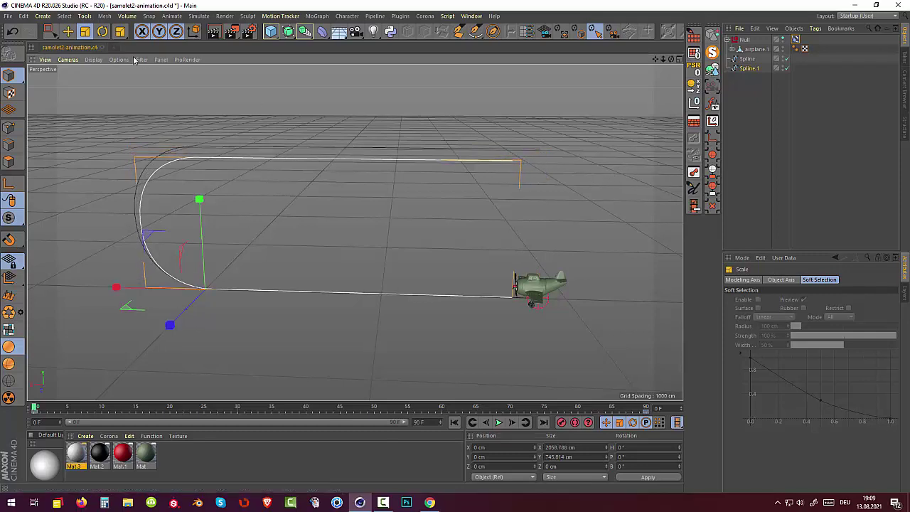
{"action": "left_click", "coordinate": [67, 31]}
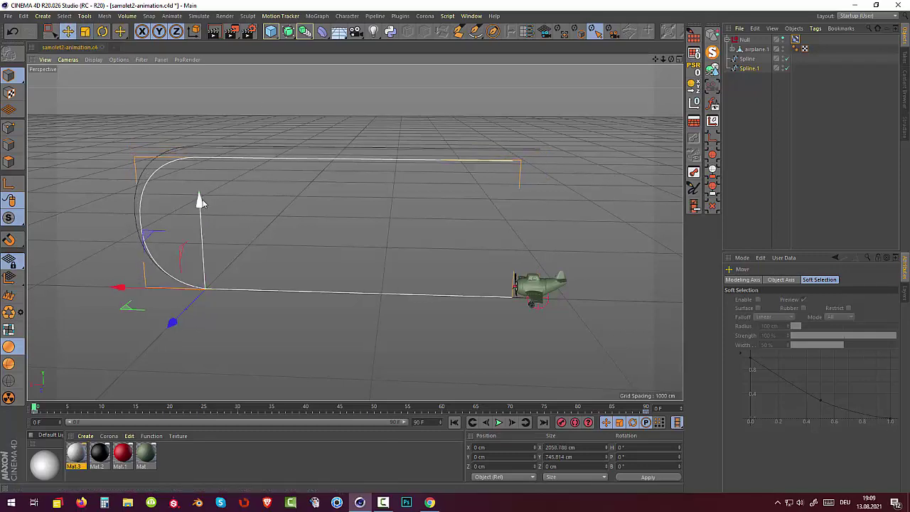
{"action": "left_click_drag", "start_coordinate": [201, 202], "coordinate": [202, 198]}
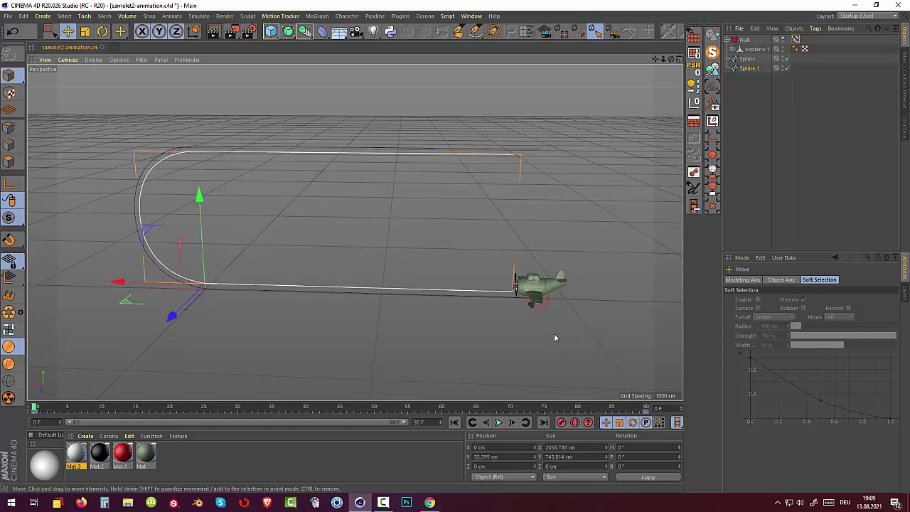
Set Spline.1 as the Align to Spline tag's Rail Path and preview the tilted plane
{"action": "left_click", "coordinate": [796, 39]}
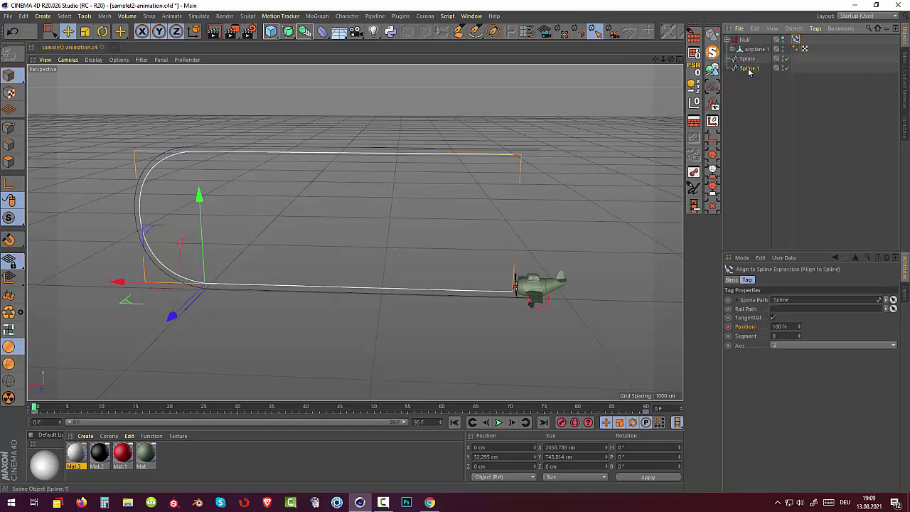
{"action": "left_click_drag", "start_coordinate": [750, 68], "coordinate": [781, 313]}
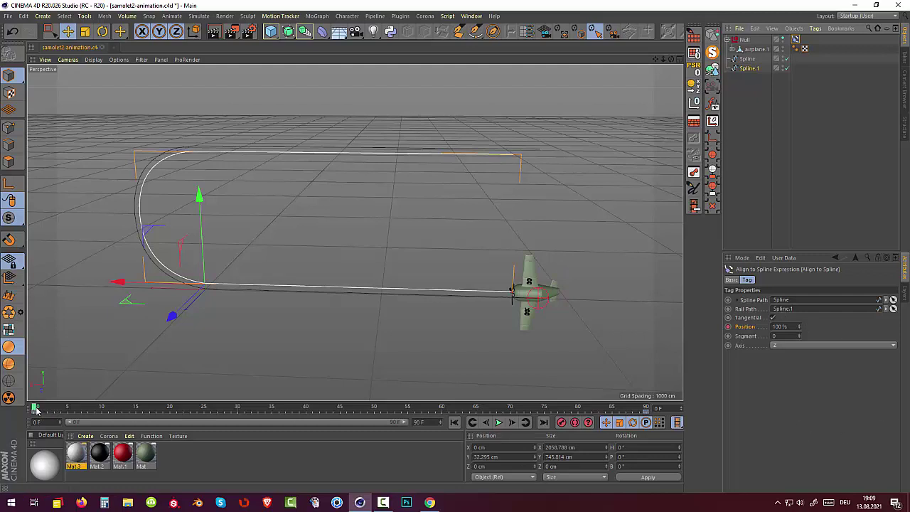
{"action": "mouse_move", "coordinate": [35, 410]}
{"action": "left_mouse_down"}
{"action": "mouse_move", "coordinate": [353, 417]}
{"action": "mouse_move", "coordinate": [4, 426]}
{"action": "left_mouse_up"}
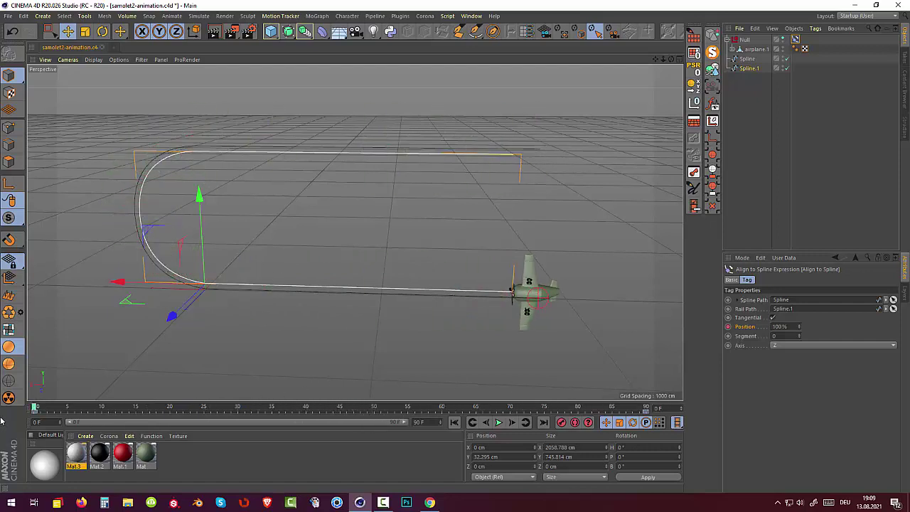
{"action": "left_click", "coordinate": [756, 49]}
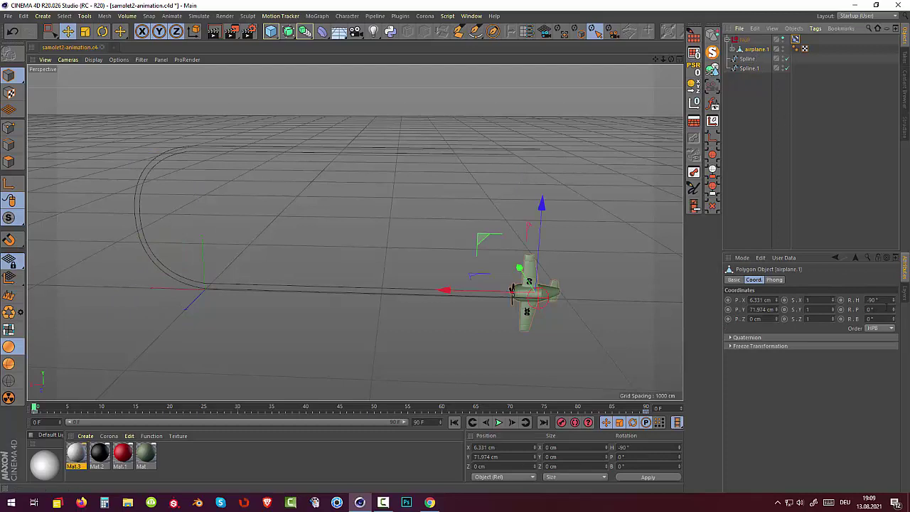
Set airplane.1's pitch (R.P) to -90° and scrub the timeline to check the flight
{"action": "left_click", "coordinate": [875, 310]}
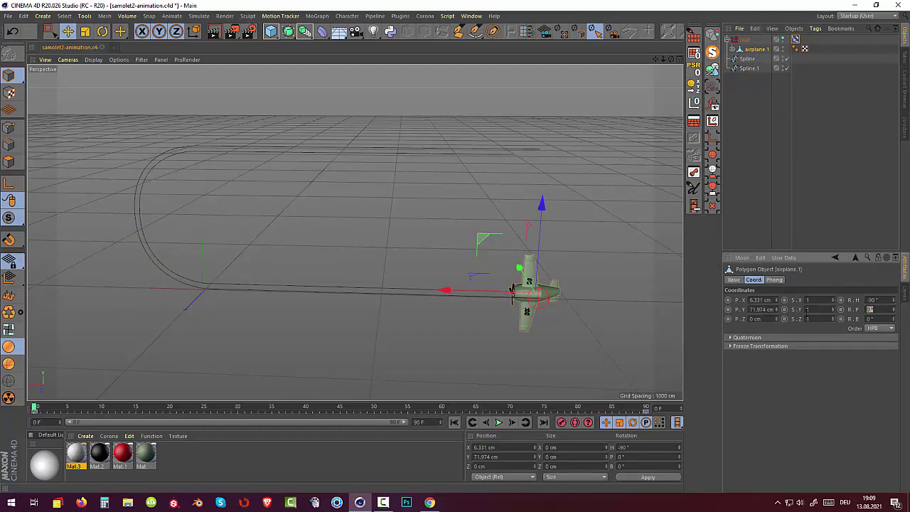
{"action": "type", "text": "-90"}
{"action": "key", "text": "Return"}
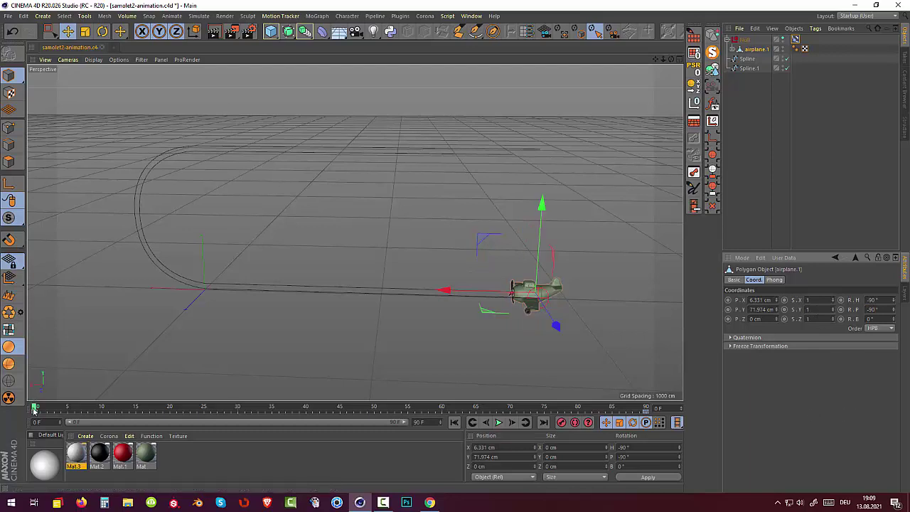
{"action": "mouse_move", "coordinate": [37, 411]}
{"action": "left_mouse_down"}
{"action": "mouse_move", "coordinate": [282, 423]}
{"action": "mouse_move", "coordinate": [612, 409]}
{"action": "left_mouse_up"}
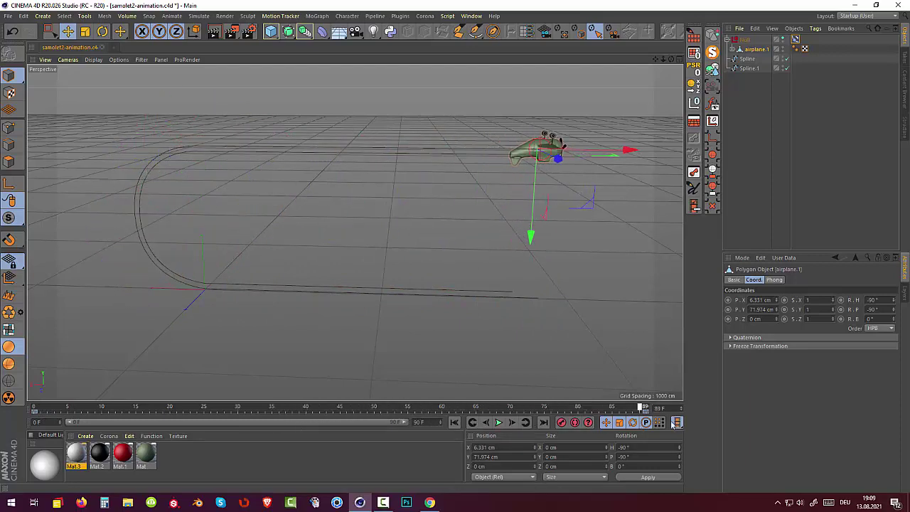
{"action": "mouse_move", "coordinate": [502, 415]}
{"action": "left_mouse_down"}
{"action": "mouse_move", "coordinate": [2, 443]}
{"action": "mouse_move", "coordinate": [256, 430]}
{"action": "left_mouse_up"}
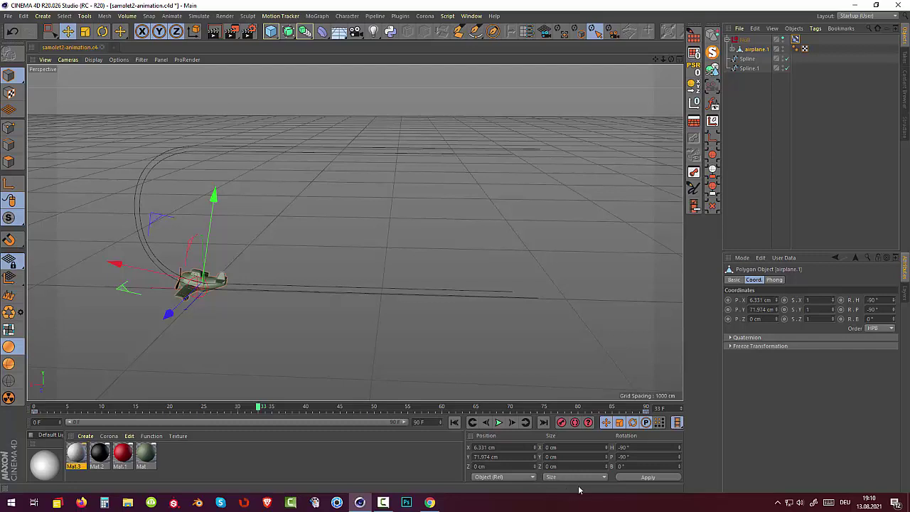
Show the Align to Spline tag's Position settings and scrub ahead to frame 63
{"action": "left_click", "coordinate": [796, 40]}
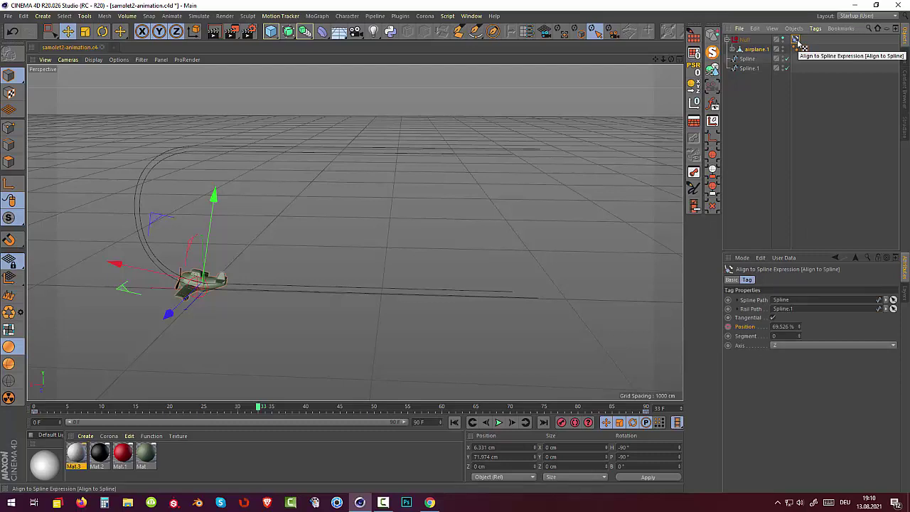
{"action": "left_click", "coordinate": [729, 327]}
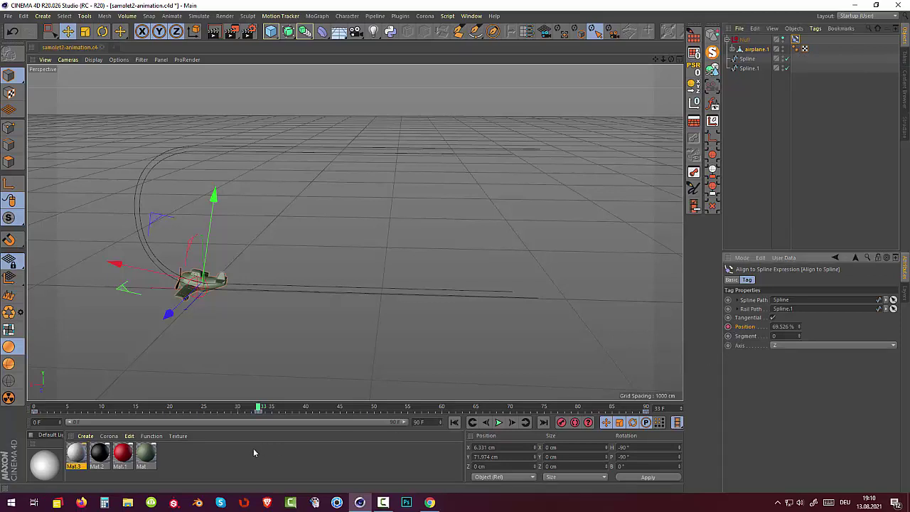
{"action": "left_click_drag", "start_coordinate": [259, 410], "coordinate": [368, 414]}
{"action": "mouse_move", "coordinate": [384, 411]}
{"action": "left_mouse_down"}
{"action": "mouse_move", "coordinate": [473, 410]}
{"action": "mouse_move", "coordinate": [464, 415]}
{"action": "left_mouse_up"}
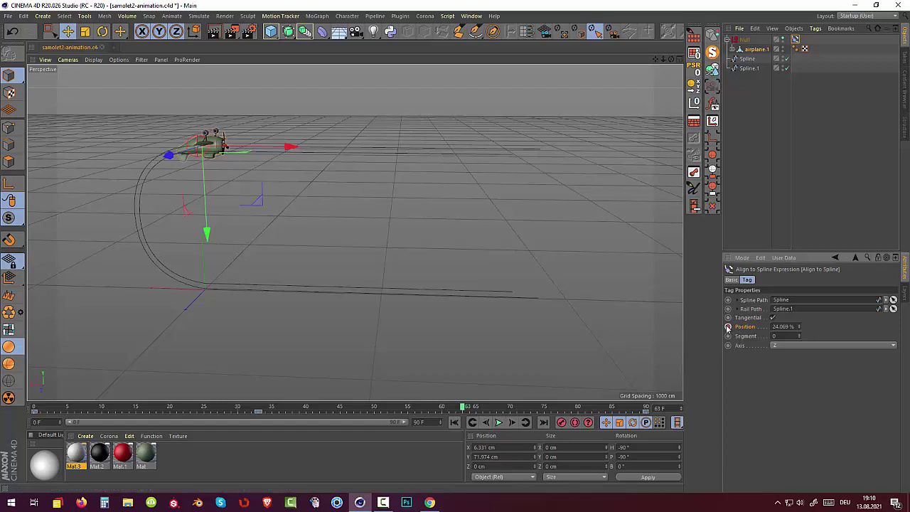
Select airplane.1, change its pitch (R.P) to 90°, and scrub back to check earlier frames
{"action": "left_click", "coordinate": [756, 50]}
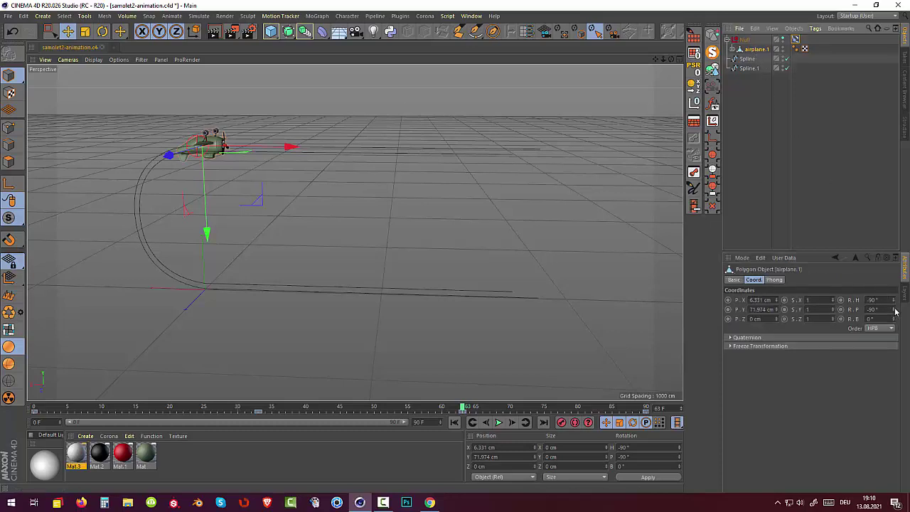
{"action": "left_click_drag", "start_coordinate": [894, 300], "coordinate": [894, 297]}
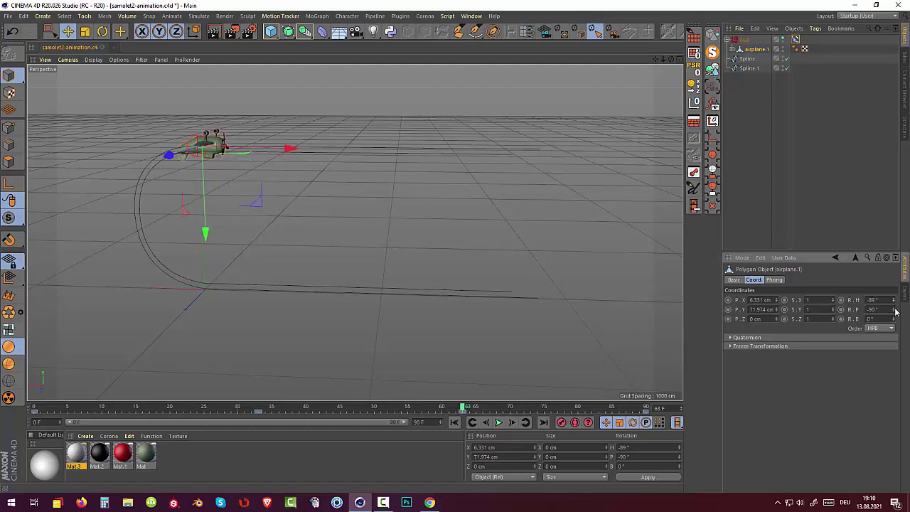
{"action": "mouse_move", "coordinate": [894, 309]}
{"action": "left_mouse_down"}
{"action": "mouse_move", "coordinate": [894, 284]}
{"action": "mouse_move", "coordinate": [894, 313]}
{"action": "left_mouse_up"}
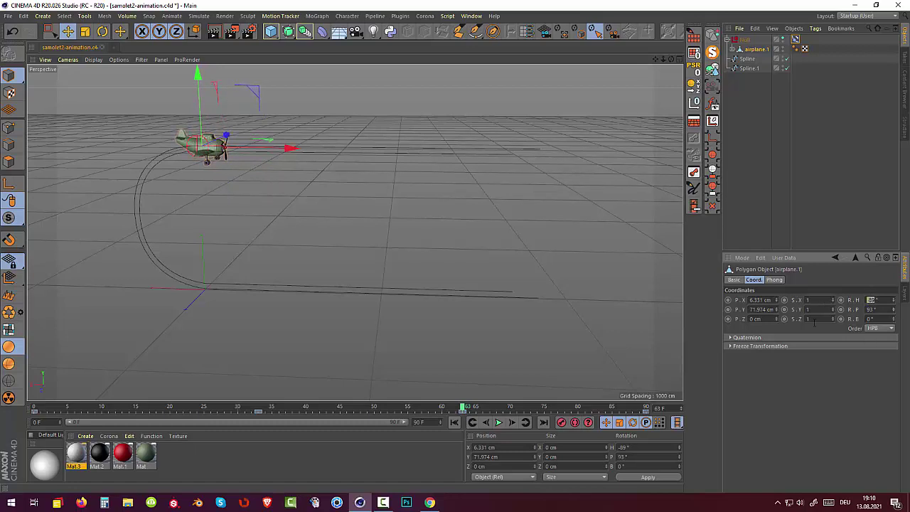
{"action": "type", "text": "-90"}
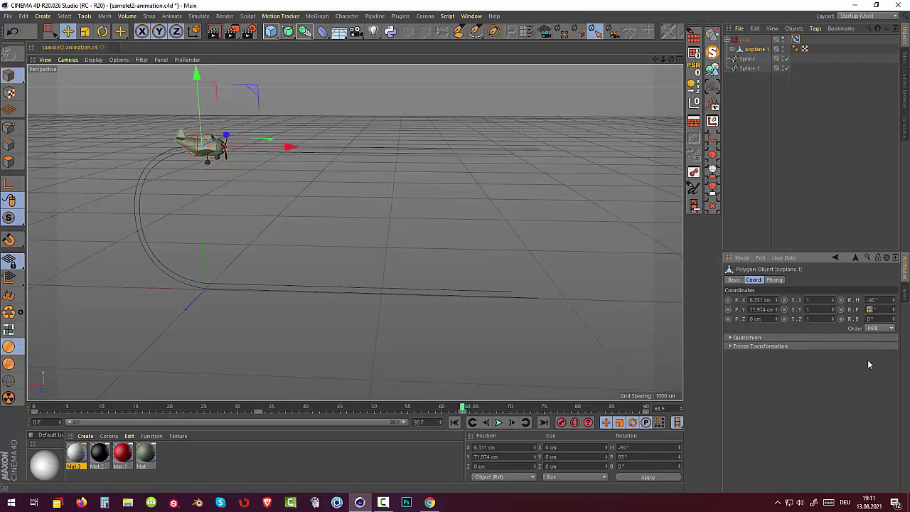
{"action": "type", "text": "90"}
{"action": "key", "text": "Return"}
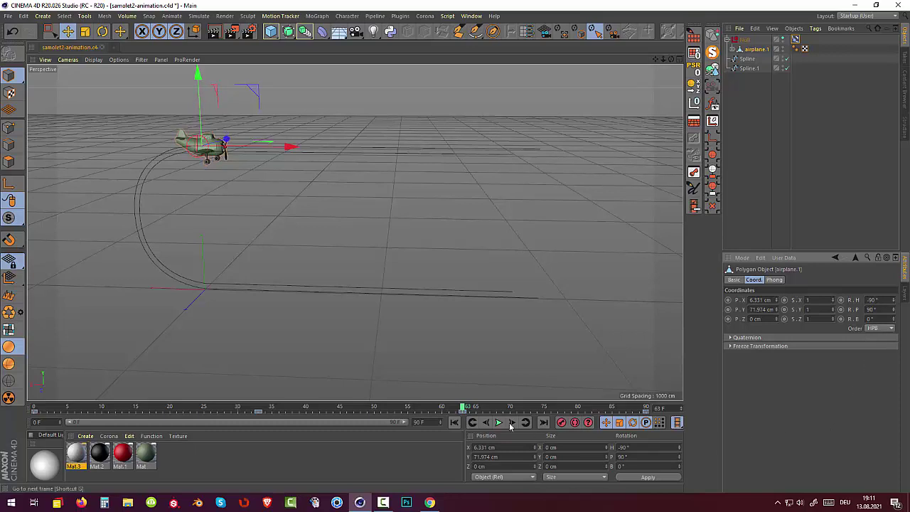
{"action": "mouse_move", "coordinate": [464, 408]}
{"action": "left_mouse_down"}
{"action": "mouse_move", "coordinate": [3, 395]}
{"action": "mouse_move", "coordinate": [25, 405]}
{"action": "left_mouse_up"}
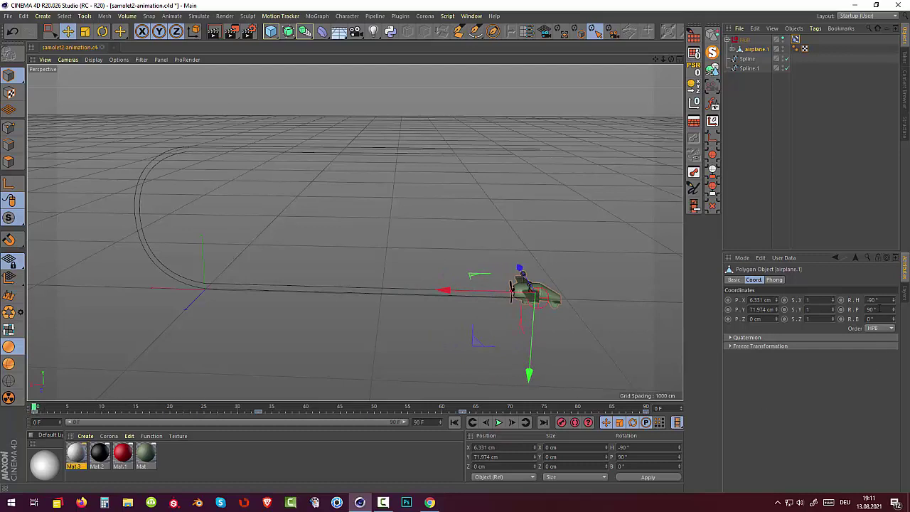
Return the pitch to -90°, play the animation, and step back to frame 63
{"action": "left_click", "coordinate": [878, 309]}
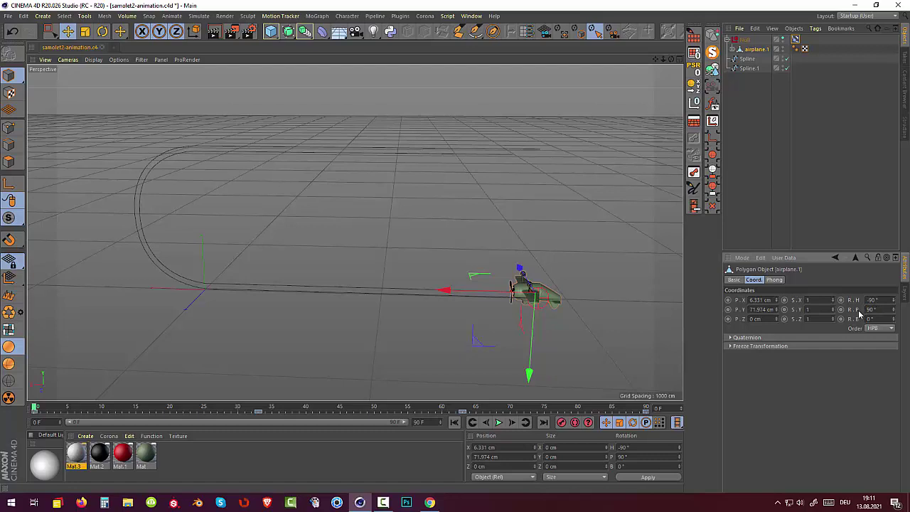
{"action": "type", "text": "-90"}
{"action": "key", "text": "Return"}
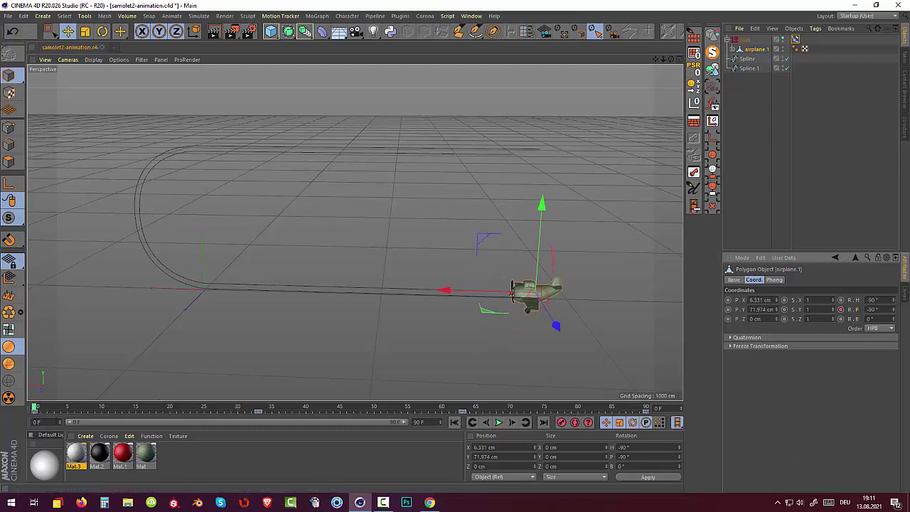
{"action": "key", "text": "F8"}
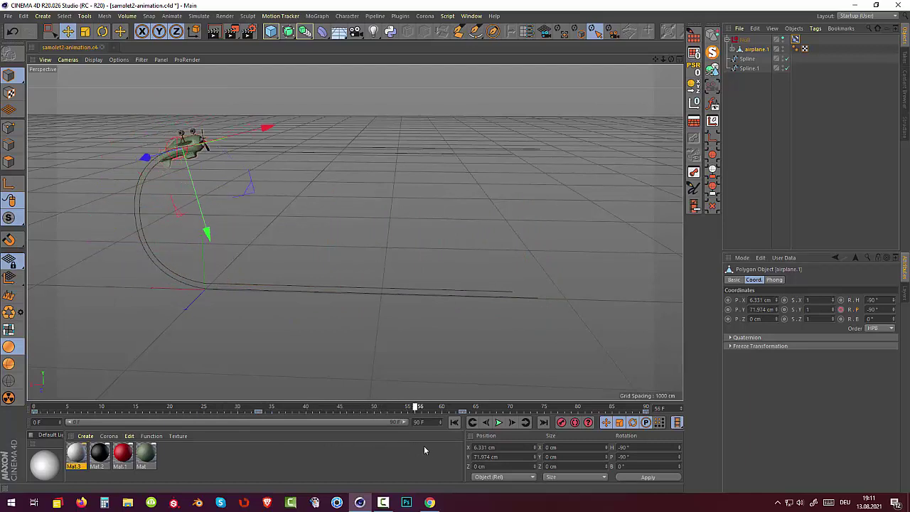
{"action": "key", "text": "f"}
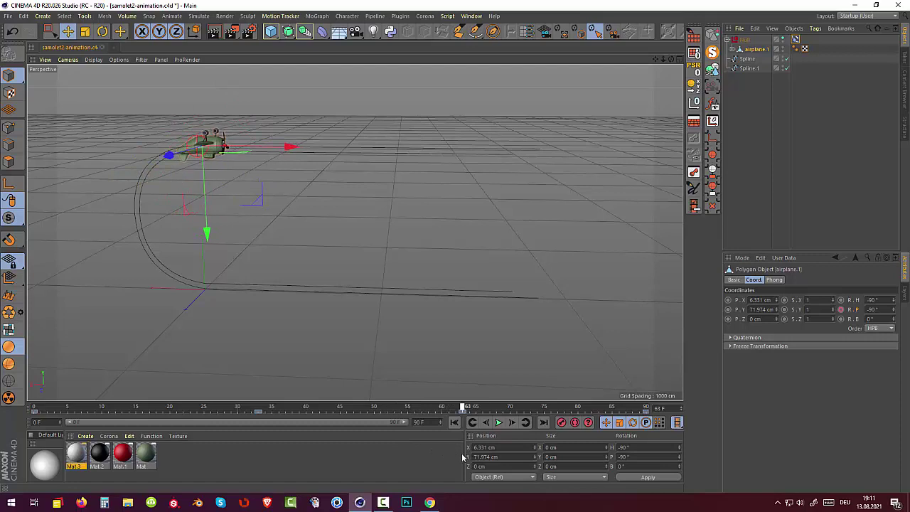
Keyframe the 90° pitch at frame 63, then scrub back and select the frame-33 key
{"action": "left_click", "coordinate": [876, 310]}
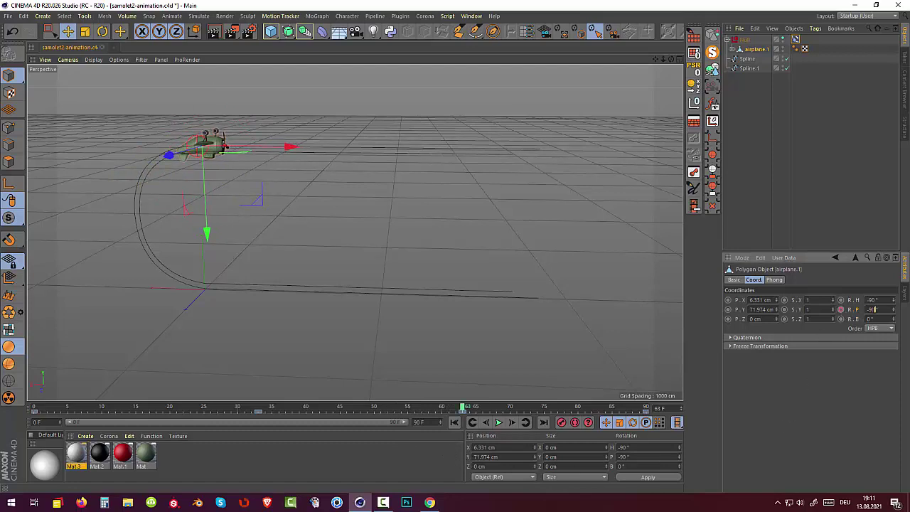
{"action": "left_click", "coordinate": [841, 310]}
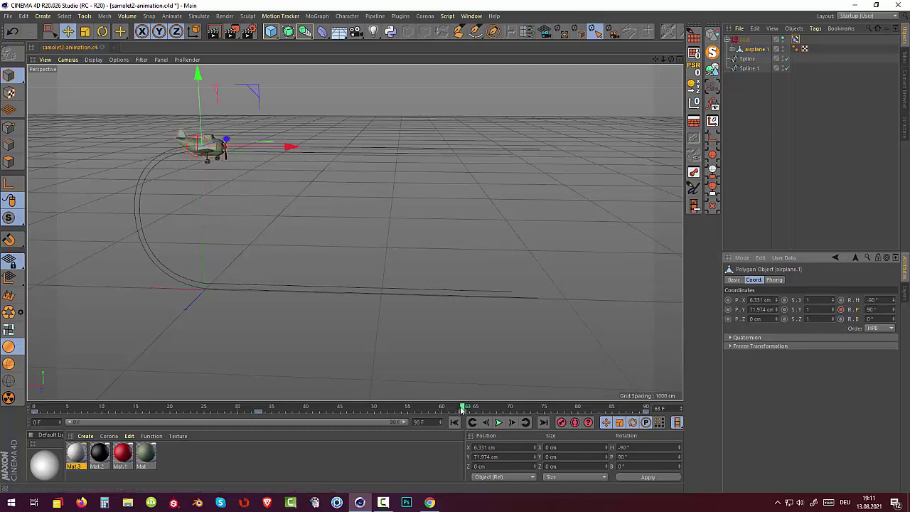
{"action": "mouse_move", "coordinate": [463, 408]}
{"action": "left_mouse_down"}
{"action": "mouse_move", "coordinate": [71, 407]}
{"action": "mouse_move", "coordinate": [616, 408]}
{"action": "left_mouse_up"}
{"action": "left_click_drag", "start_coordinate": [438, 407], "coordinate": [4, 400]}
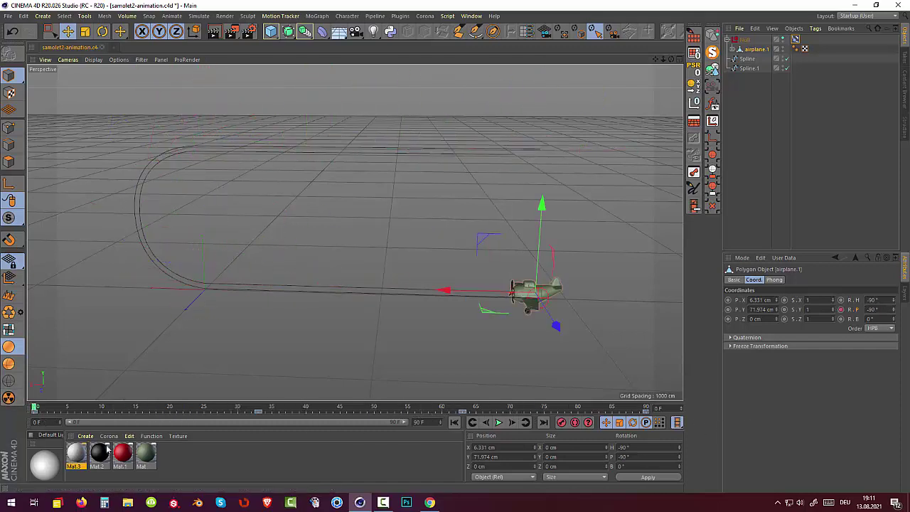
{"action": "left_click", "coordinate": [259, 413]}
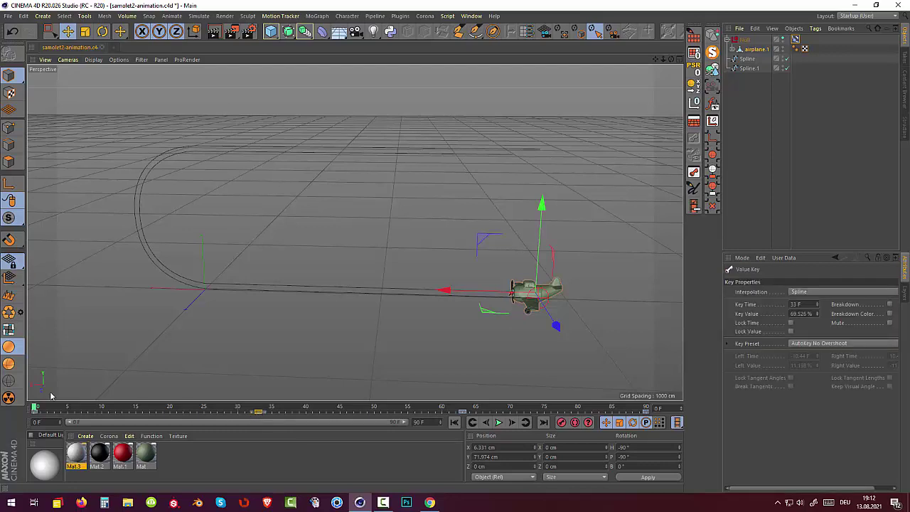
Scrub to frame 33 and show the Align to Spline tag, its Position reading 69.526%
{"action": "mouse_move", "coordinate": [61, 413]}
{"action": "left_mouse_down"}
{"action": "mouse_move", "coordinate": [117, 424]}
{"action": "mouse_move", "coordinate": [17, 408]}
{"action": "left_mouse_up"}
{"action": "mouse_move", "coordinate": [50, 417]}
{"action": "left_mouse_down"}
{"action": "mouse_move", "coordinate": [271, 439]}
{"action": "mouse_move", "coordinate": [256, 442]}
{"action": "left_mouse_up"}
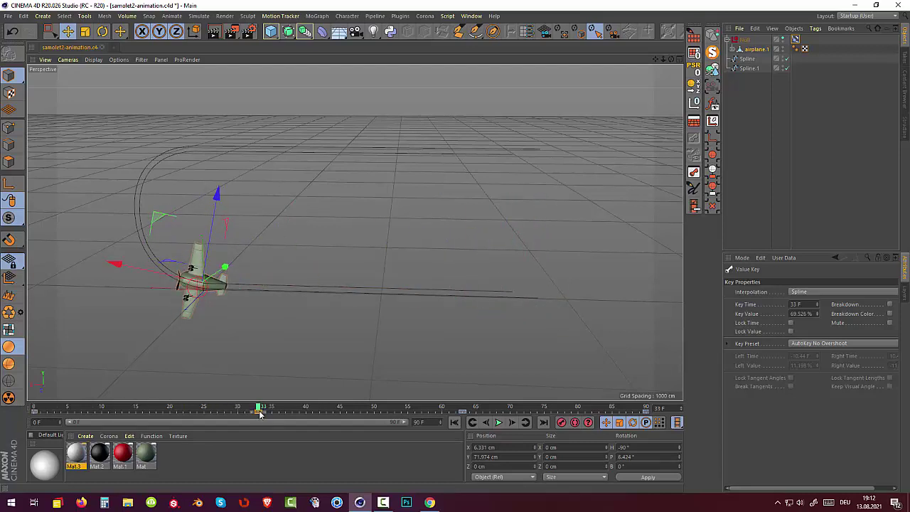
{"action": "left_click", "coordinate": [796, 40]}
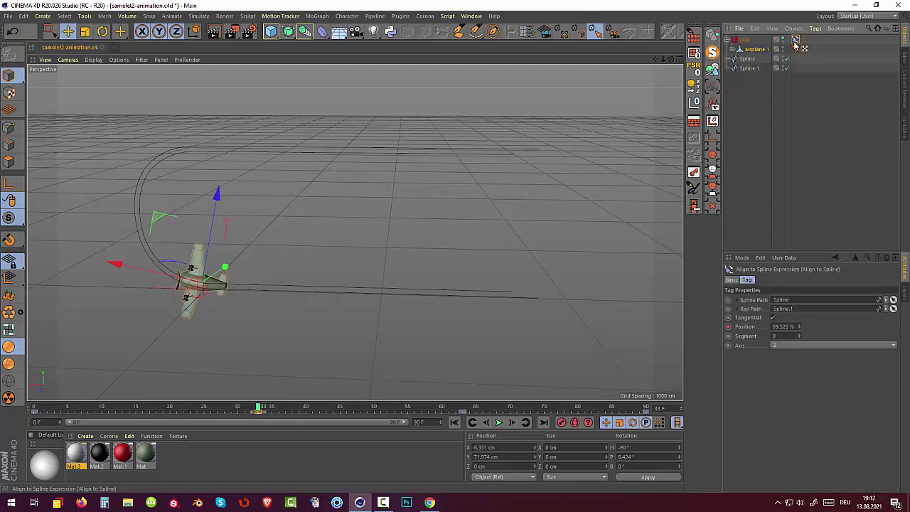
At frame 33, select airplane.1 and set its pitch R.P to 0, then to -90°
{"action": "left_click", "coordinate": [756, 49]}
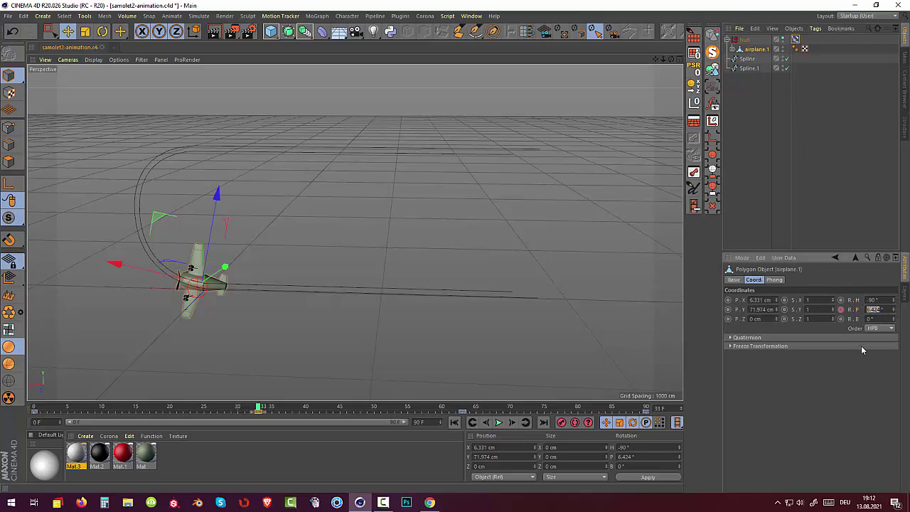
{"action": "type", "text": "0"}
{"action": "key", "text": "Return"}
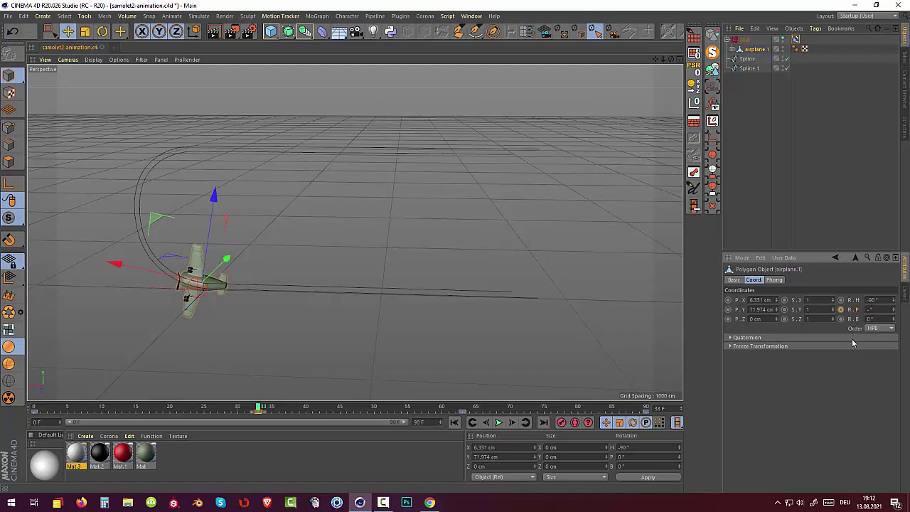
{"action": "type", "text": "90"}
{"action": "key", "text": "Return"}
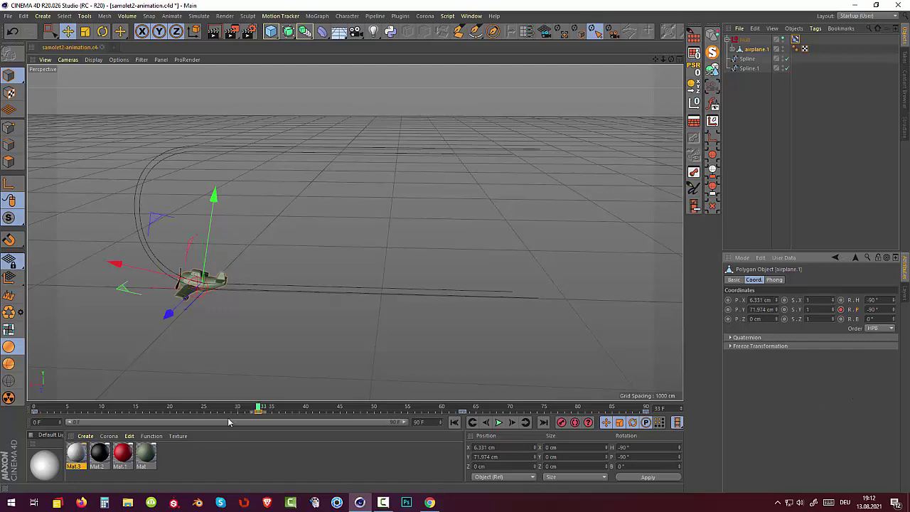
{"action": "mouse_move", "coordinate": [261, 410]}
{"action": "left_mouse_down"}
{"action": "mouse_move", "coordinate": [610, 438]}
{"action": "mouse_move", "coordinate": [341, 438]}
{"action": "mouse_move", "coordinate": [278, 461]}
{"action": "mouse_move", "coordinate": [2, 444]}
{"action": "left_mouse_up"}
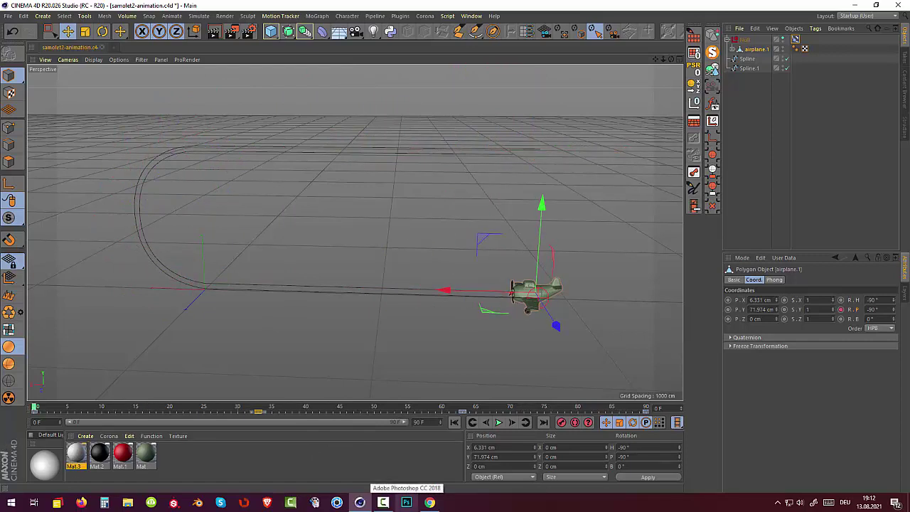
{"action": "left_click", "coordinate": [498, 422]}
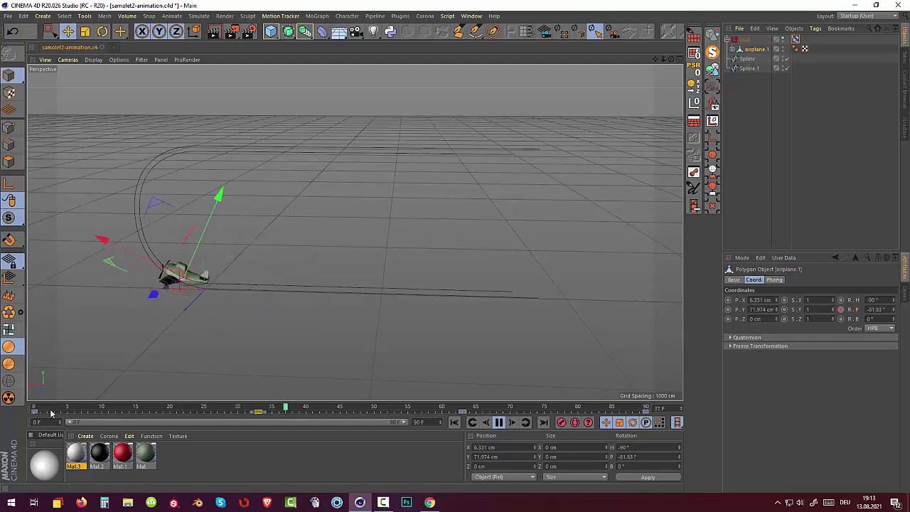
{"action": "left_click", "coordinate": [500, 423]}
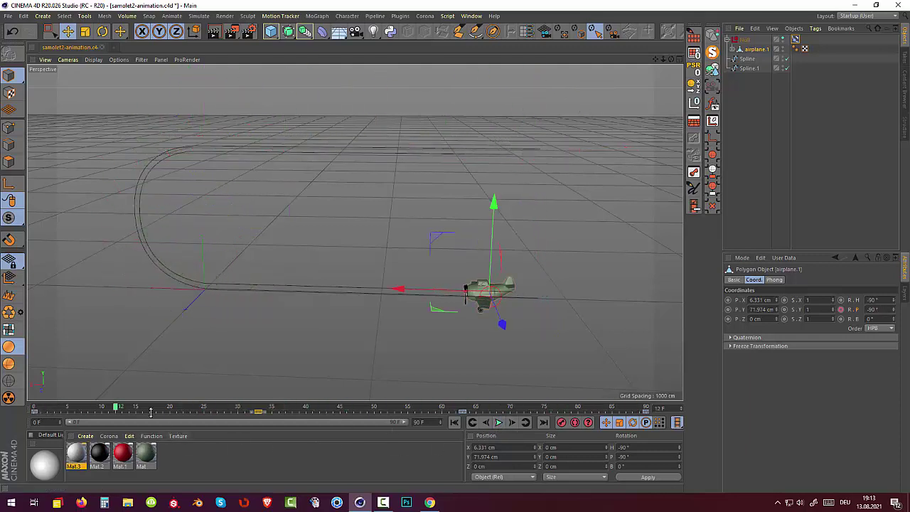
{"action": "mouse_move", "coordinate": [117, 411]}
{"action": "left_mouse_down"}
{"action": "mouse_move", "coordinate": [482, 438]}
{"action": "mouse_move", "coordinate": [475, 425]}
{"action": "mouse_move", "coordinate": [435, 412]}
{"action": "left_mouse_up"}
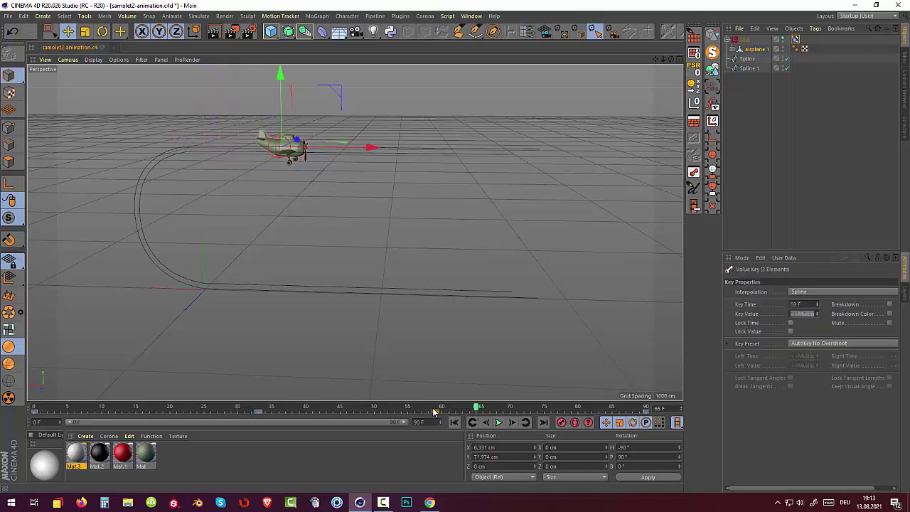
{"action": "mouse_move", "coordinate": [478, 409]}
{"action": "left_mouse_down"}
{"action": "mouse_move", "coordinate": [152, 409]}
{"action": "mouse_move", "coordinate": [393, 421]}
{"action": "mouse_move", "coordinate": [433, 404]}
{"action": "mouse_move", "coordinate": [467, 405]}
{"action": "mouse_move", "coordinate": [532, 430]}
{"action": "mouse_move", "coordinate": [716, 420]}
{"action": "mouse_move", "coordinate": [2, 430]}
{"action": "left_mouse_up"}
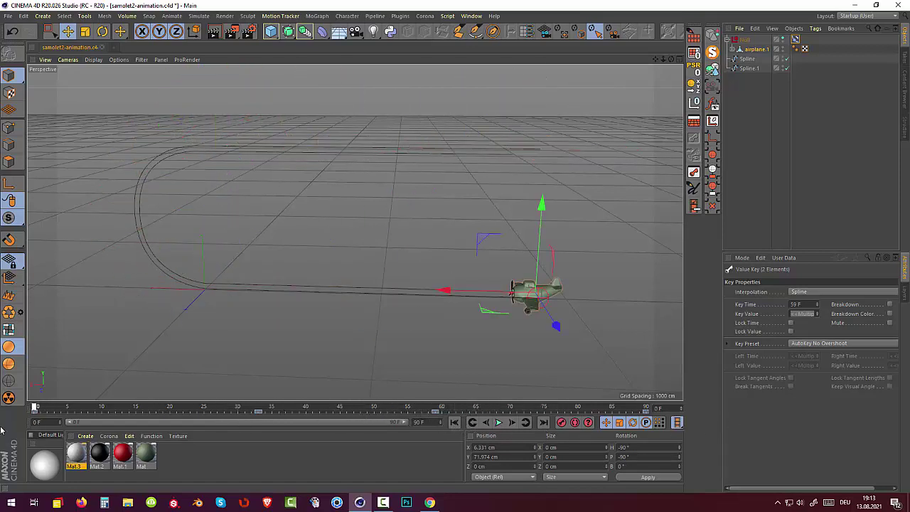
{"action": "mouse_move", "coordinate": [66, 437]}
{"action": "left_mouse_down"}
{"action": "mouse_move", "coordinate": [634, 497]}
{"action": "mouse_move", "coordinate": [317, 484]}
{"action": "left_mouse_up"}
{"action": "mouse_move", "coordinate": [313, 408]}
{"action": "left_mouse_down"}
{"action": "mouse_move", "coordinate": [101, 408]}
{"action": "mouse_move", "coordinate": [247, 408]}
{"action": "mouse_move", "coordinate": [521, 500]}
{"action": "mouse_move", "coordinate": [599, 495]}
{"action": "left_mouse_up"}
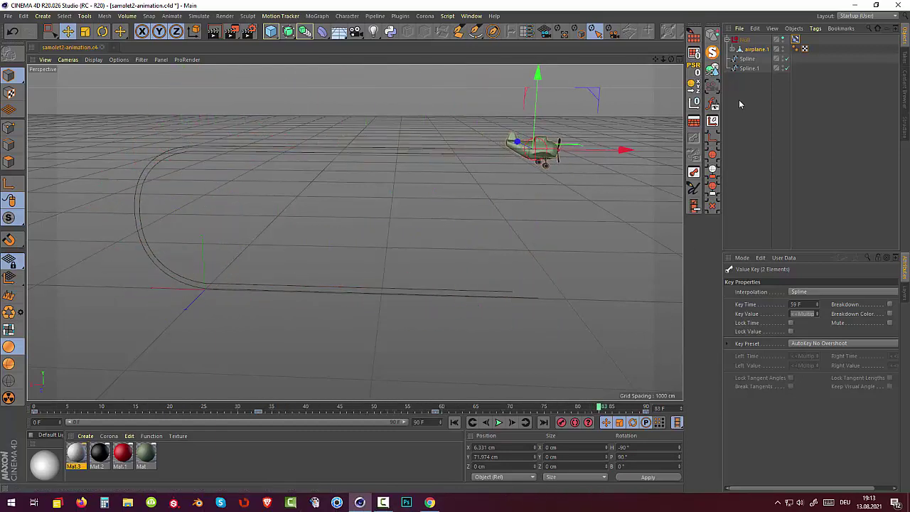
Show the Align to Spline tag, deselect everything, and jump back to the first frame
{"action": "left_click", "coordinate": [795, 40]}
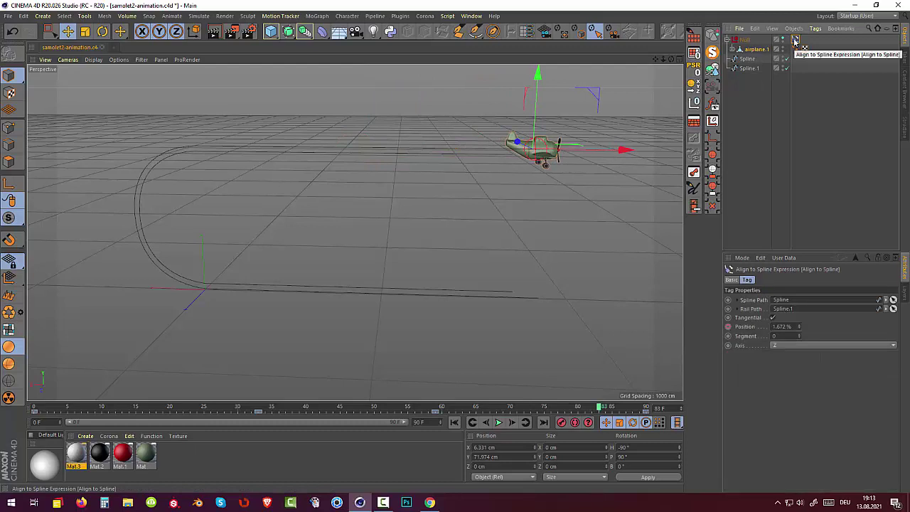
{"action": "left_click", "coordinate": [826, 131]}
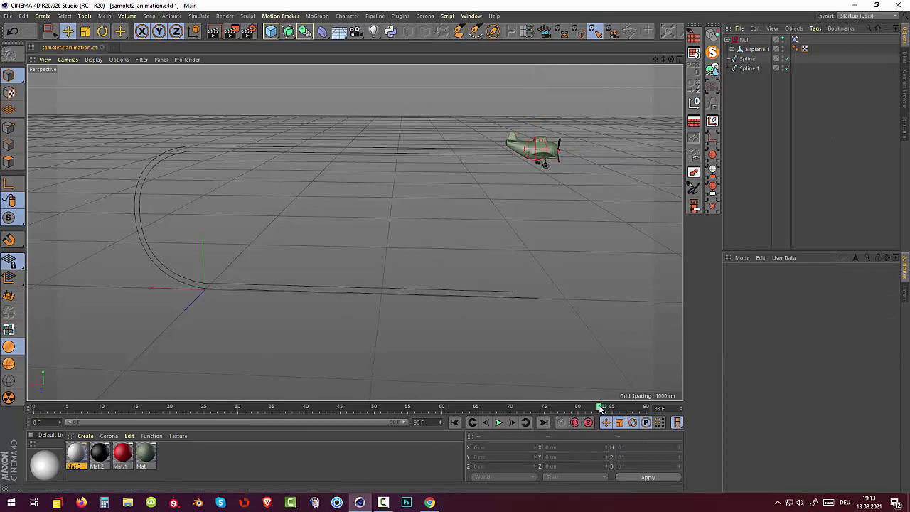
{"action": "left_click_drag", "start_coordinate": [681, 415], "coordinate": [350, 438]}
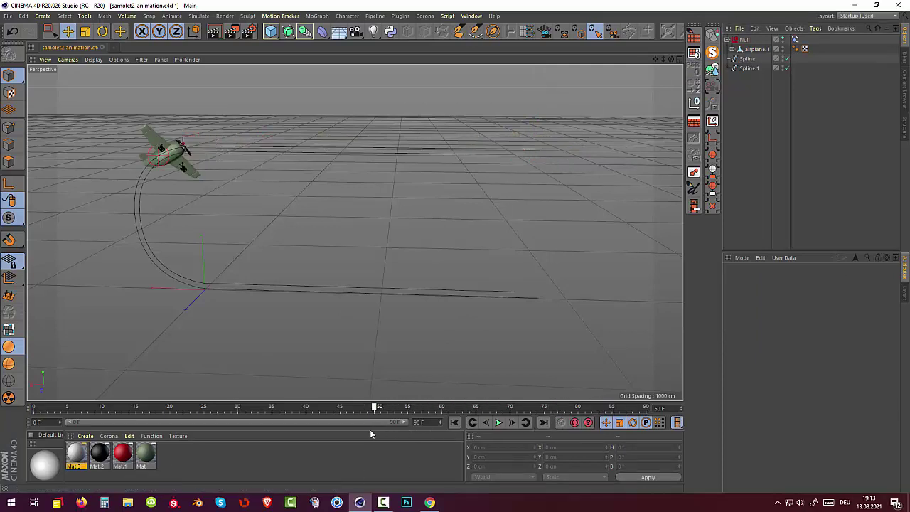
{"action": "key", "text": "shift+f"}
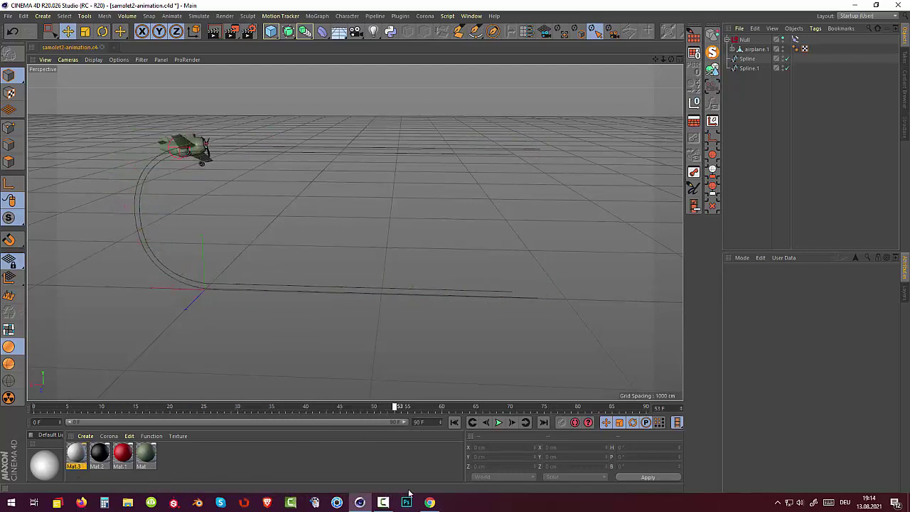
Scrub between frames 0 and 77 to review the airplane along the path
{"action": "left_click_drag", "start_coordinate": [569, 406], "coordinate": [390, 441]}
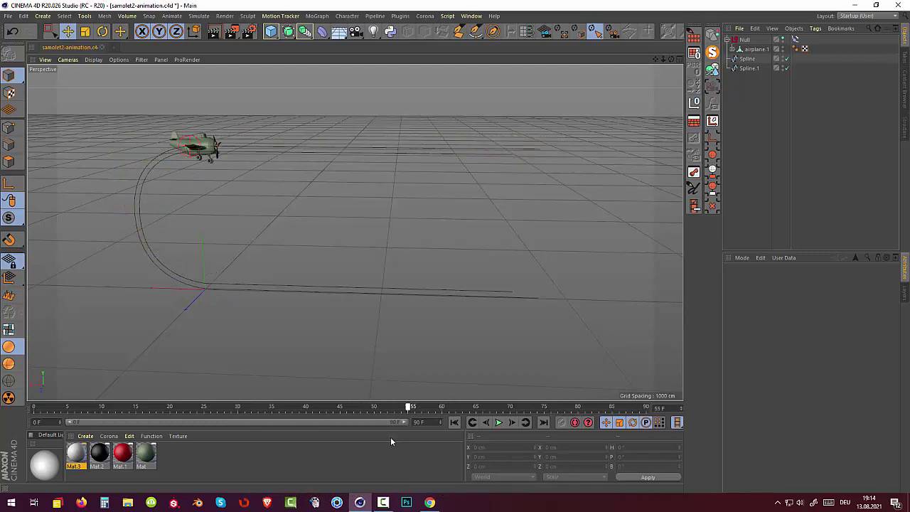
{"action": "left_click_drag", "start_coordinate": [209, 414], "coordinate": [13, 385]}
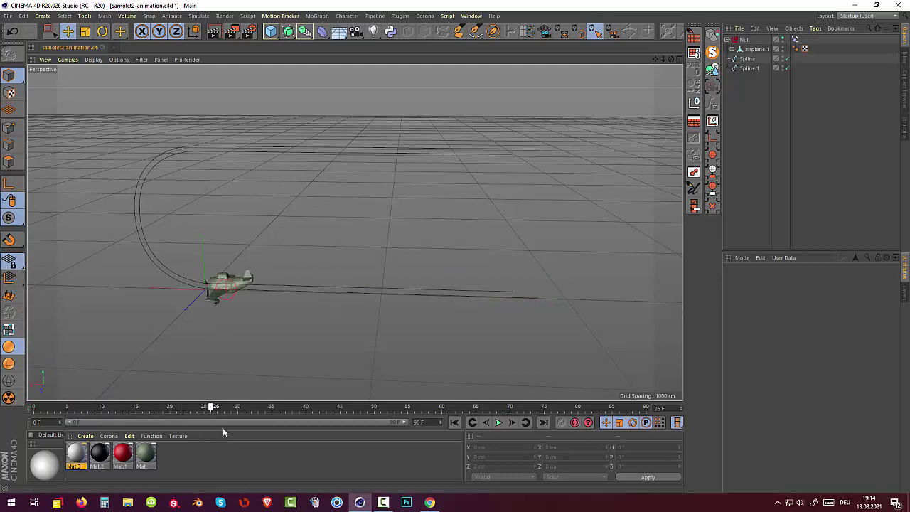
{"action": "left_click_drag", "start_coordinate": [359, 426], "coordinate": [385, 421]}
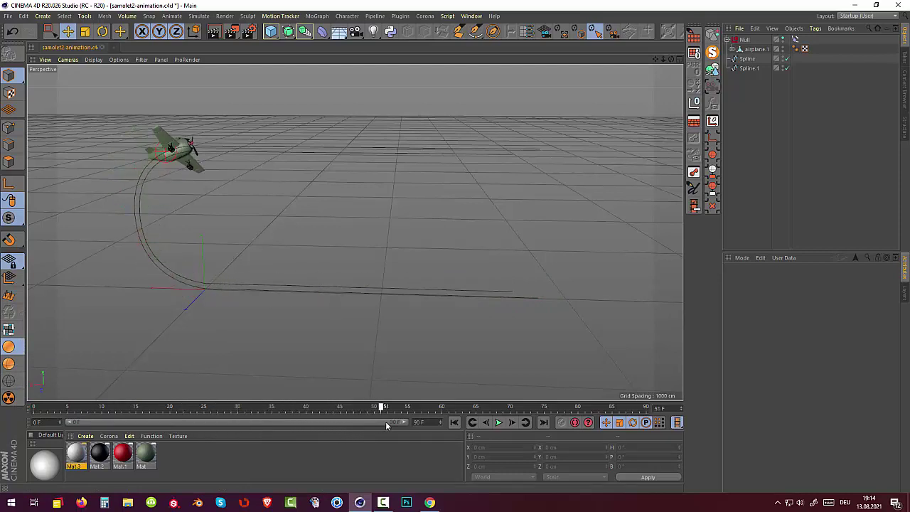
{"action": "left_click_drag", "start_coordinate": [445, 425], "coordinate": [561, 419]}
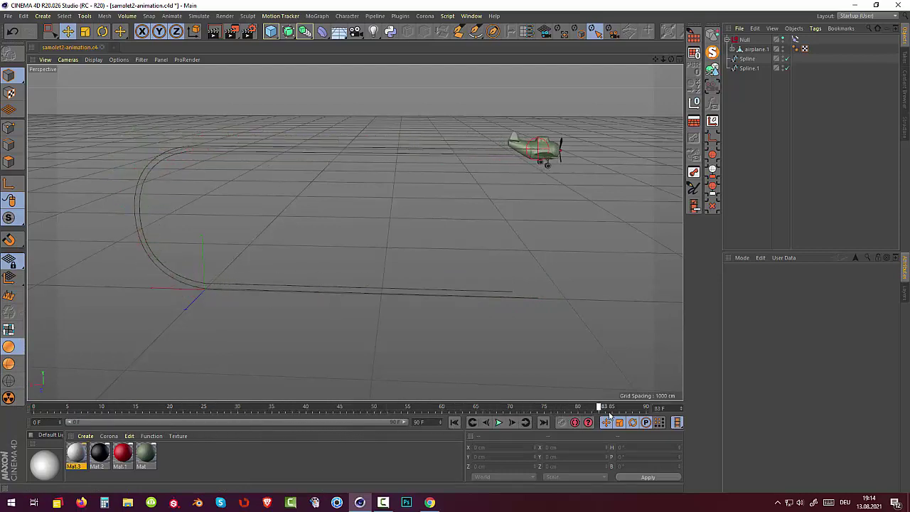
{"action": "mouse_move", "coordinate": [629, 413]}
{"action": "left_mouse_down"}
{"action": "mouse_move", "coordinate": [43, 408]}
{"action": "mouse_move", "coordinate": [573, 408]}
{"action": "left_mouse_up"}
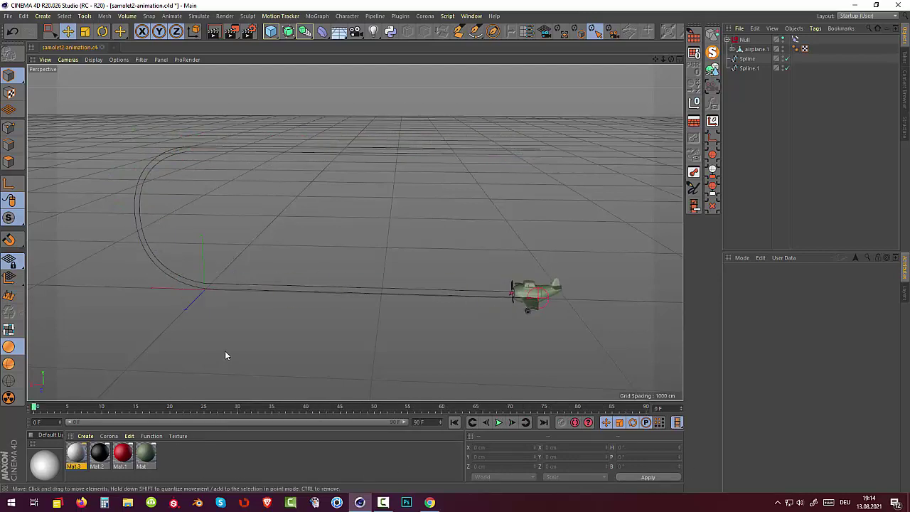
Set Spline.1's Intermediate Points to Uniform in its Object tab
{"action": "left_click", "coordinate": [752, 68]}
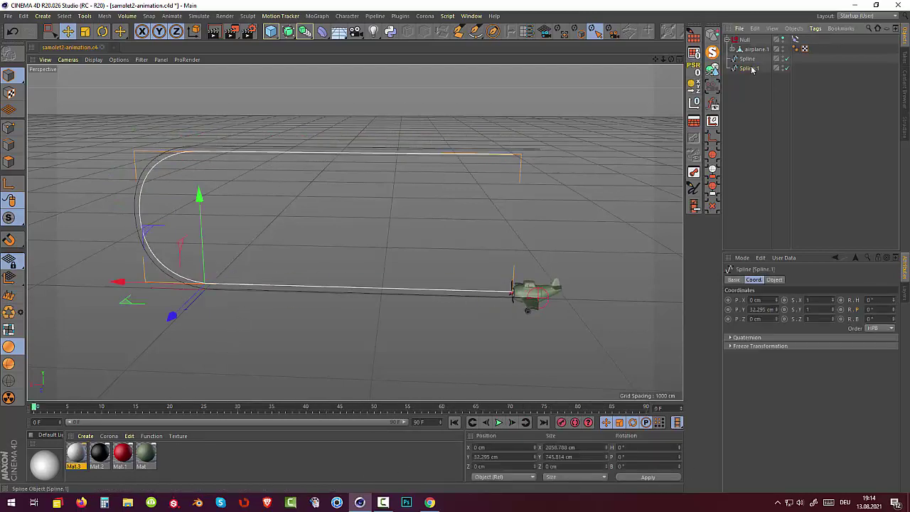
{"action": "left_click", "coordinate": [734, 280]}
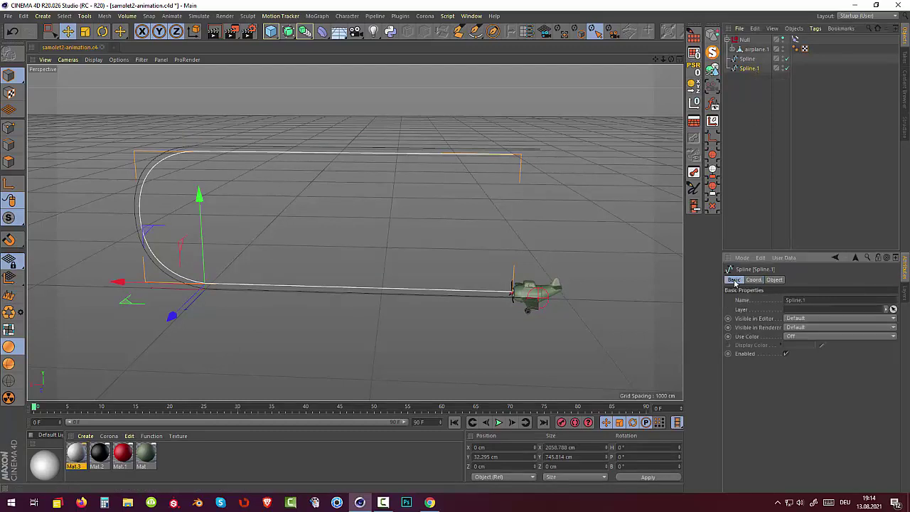
{"action": "left_click", "coordinate": [755, 281]}
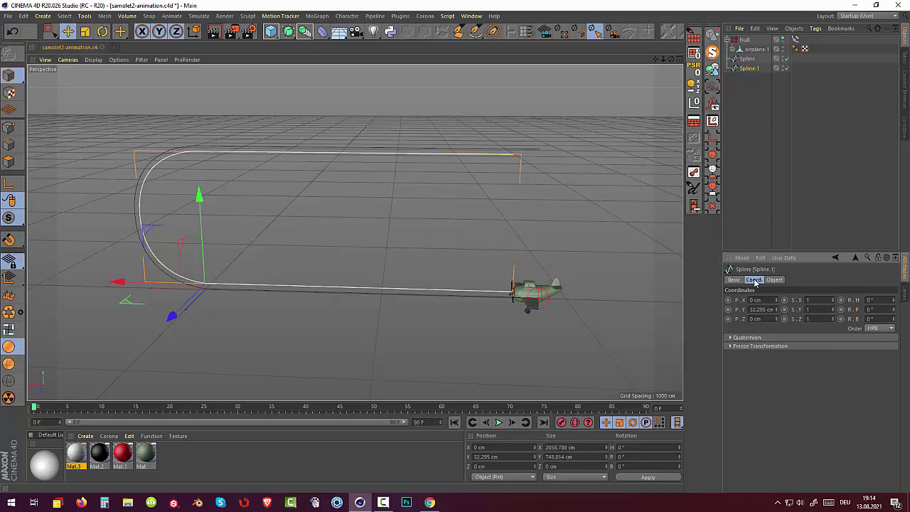
{"action": "left_click", "coordinate": [775, 280]}
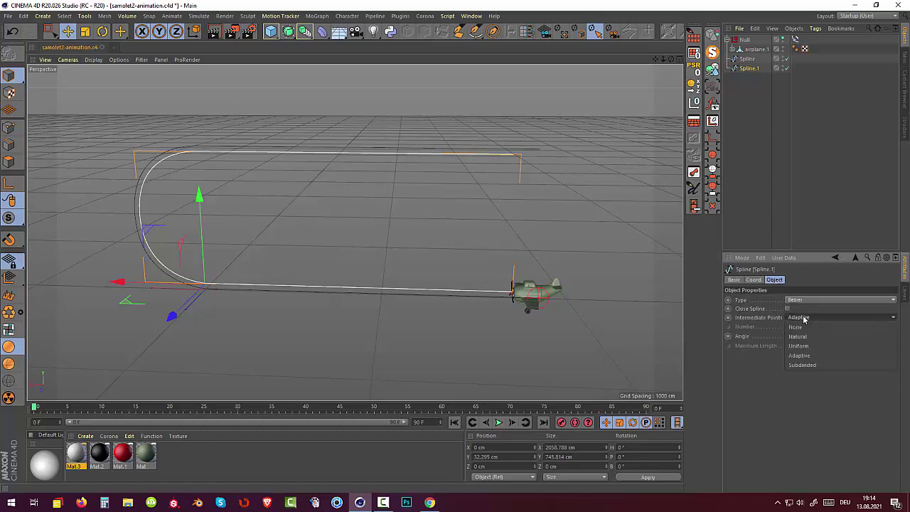
{"action": "left_click", "coordinate": [803, 353]}
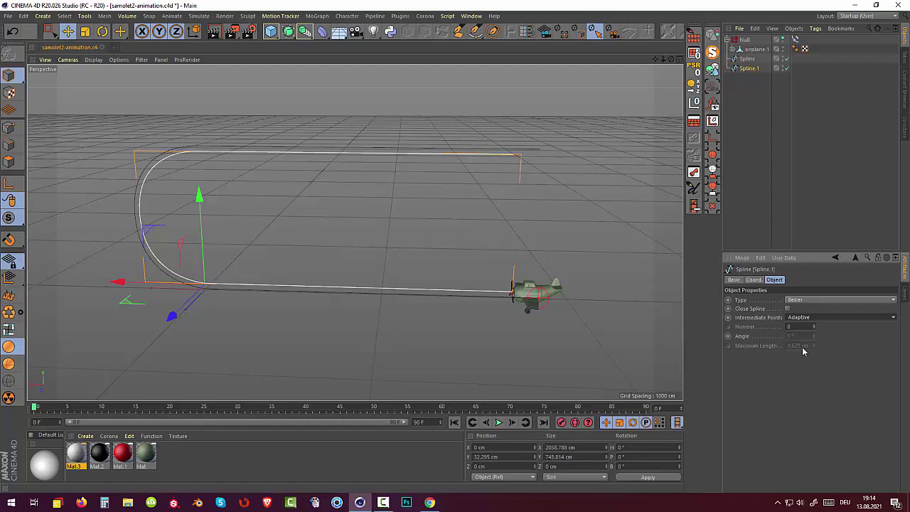
Set Spline's Intermediate Points to Uniform too, then preview the airplane's flight
{"action": "left_click", "coordinate": [747, 60]}
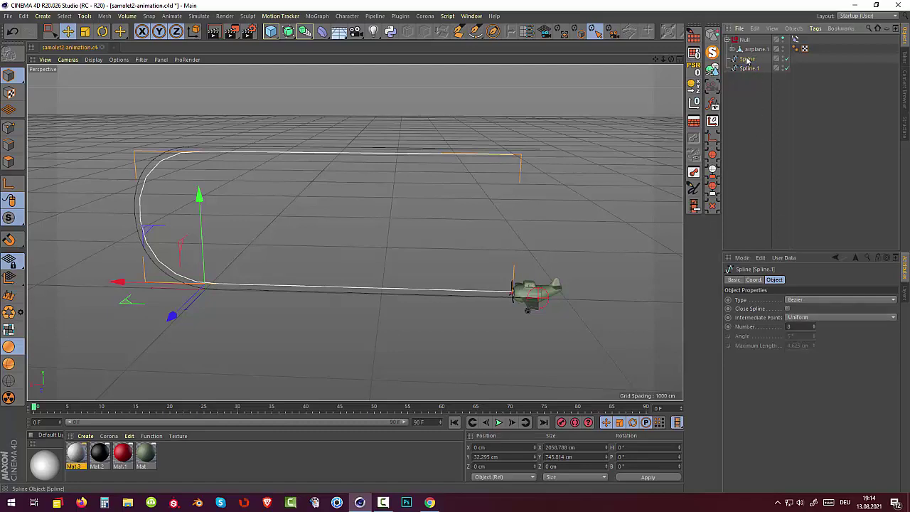
{"action": "left_click", "coordinate": [799, 318]}
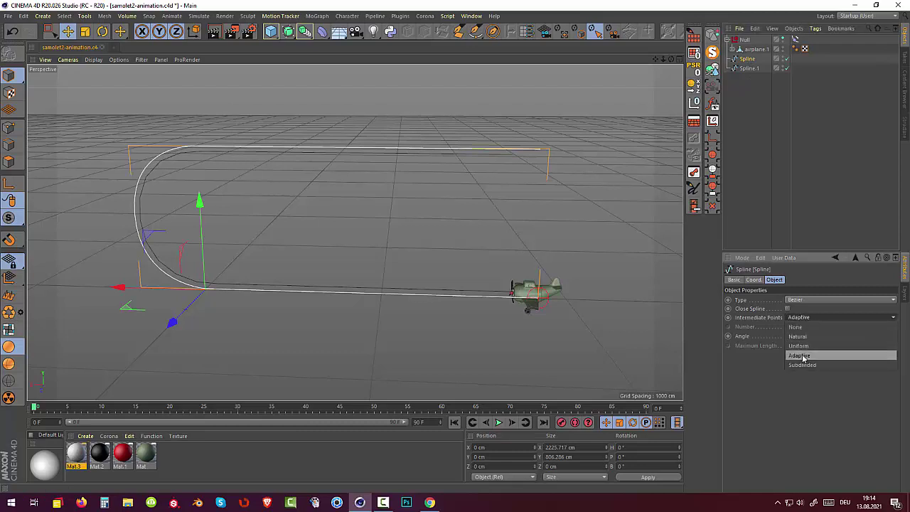
{"action": "left_click", "coordinate": [801, 346]}
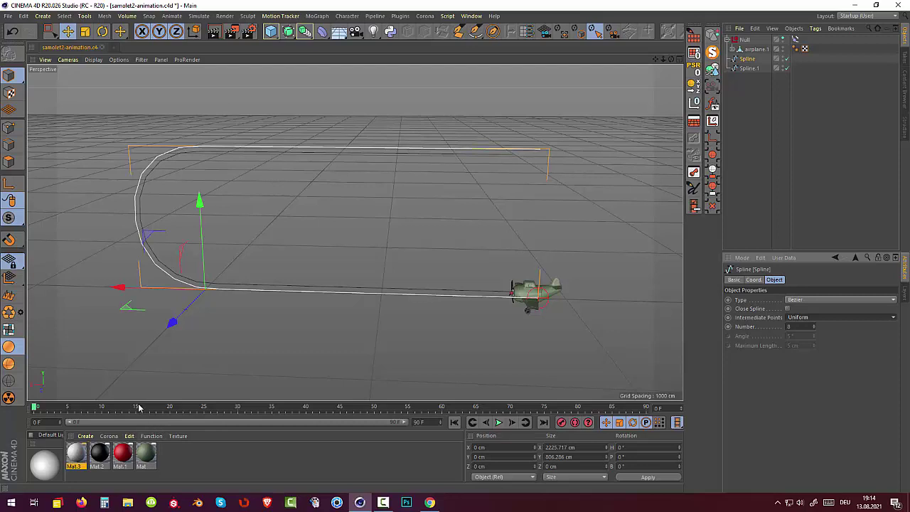
{"action": "mouse_move", "coordinate": [35, 408]}
{"action": "left_mouse_down"}
{"action": "mouse_move", "coordinate": [424, 431]}
{"action": "mouse_move", "coordinate": [35, 409]}
{"action": "left_mouse_up"}
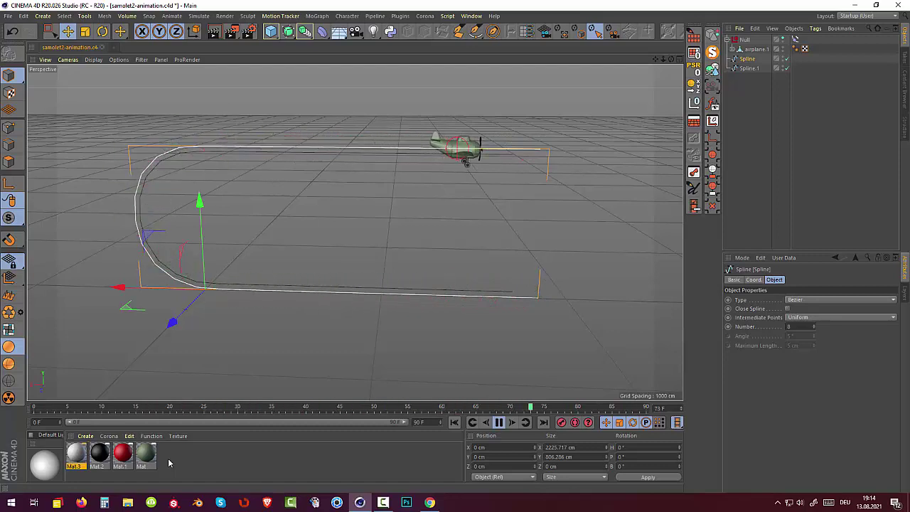
Select the splines and toggle their visibility off in the viewport
{"action": "left_click", "coordinate": [270, 374]}
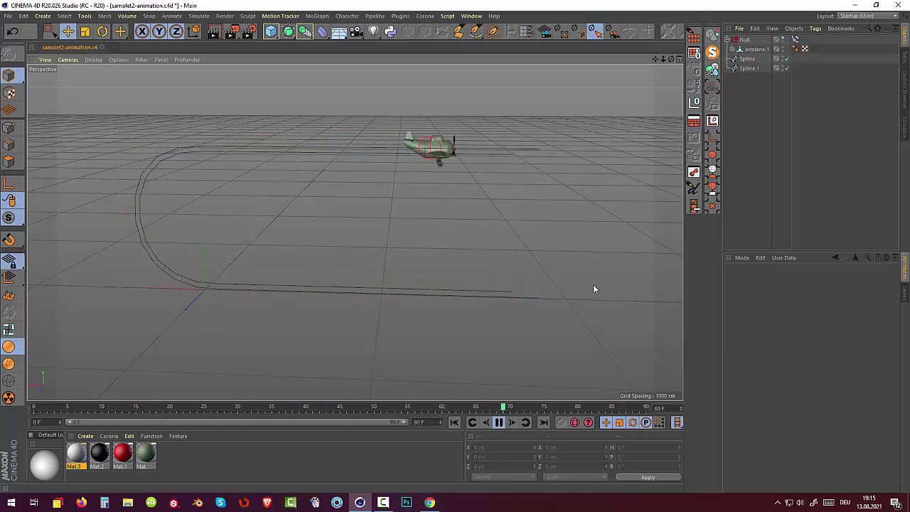
{"action": "left_click", "coordinate": [746, 68]}
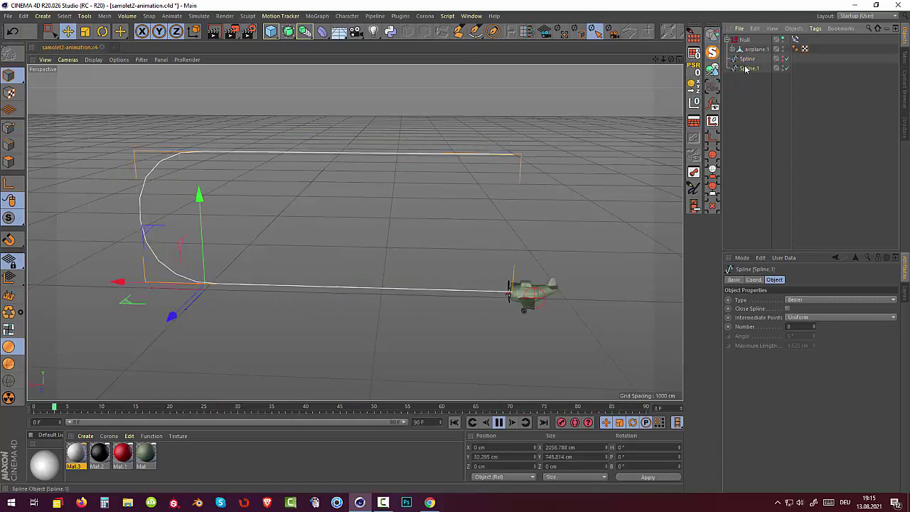
{"action": "left_click", "coordinate": [717, 34]}
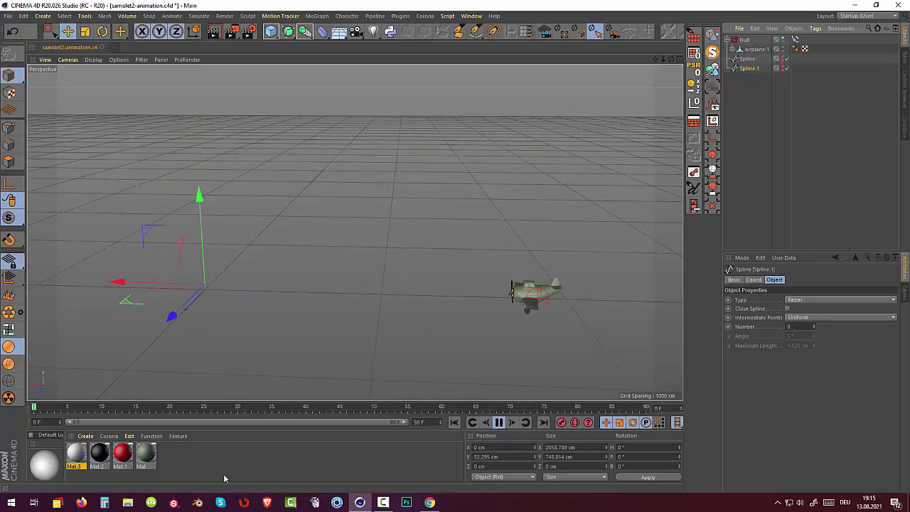
Orbit and zoom the viewport to watch the airplane fly without visible splines
{"action": "left_click_drag", "start_coordinate": [496, 338], "coordinate": [460, 348], "text": "alt"}
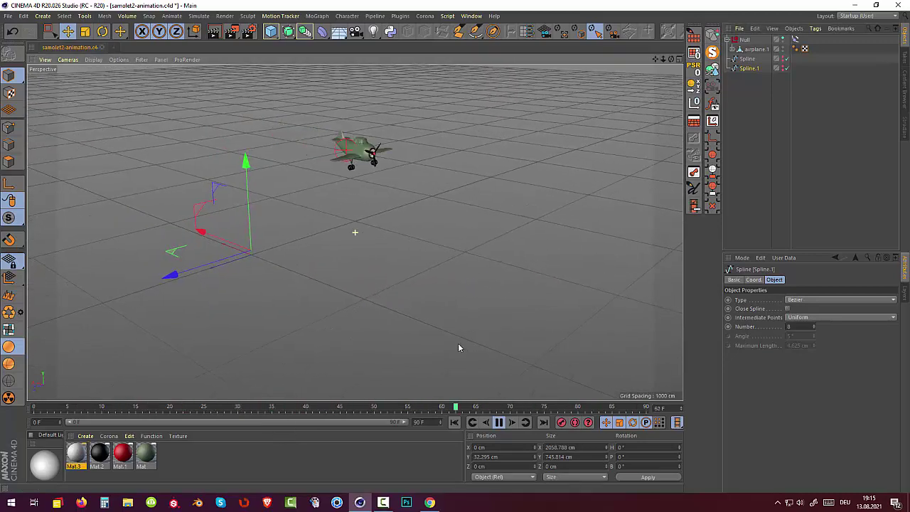
{"action": "left_click_drag", "start_coordinate": [242, 292], "coordinate": [261, 253], "text": "alt"}
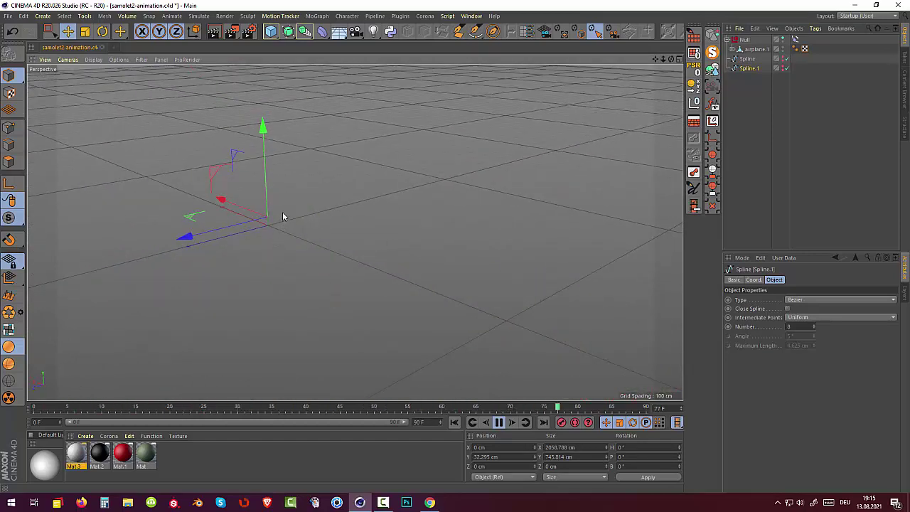
{"action": "mouse_move", "coordinate": [282, 212]}
{"action": "left_mouse_down", "text": "alt"}
{"action": "mouse_move", "coordinate": [325, 247]}
{"action": "mouse_move", "coordinate": [332, 159]}
{"action": "left_mouse_up", "text": "alt"}
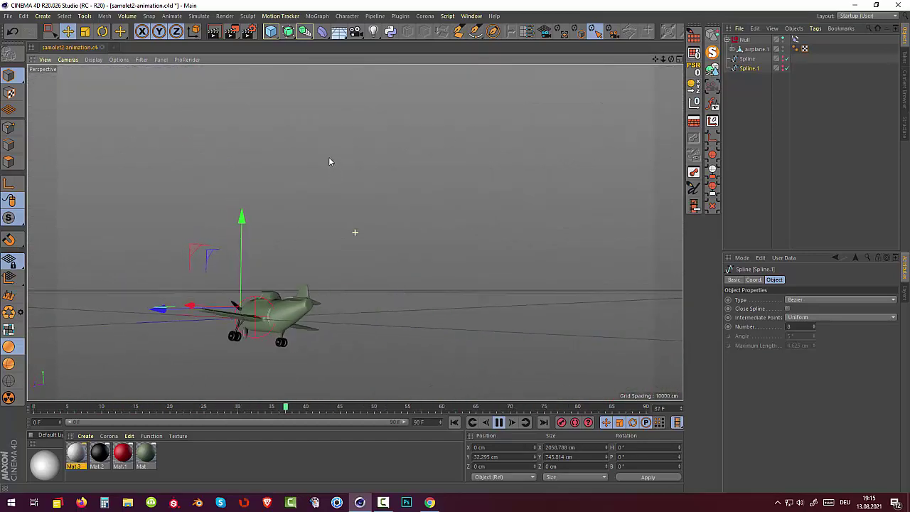
{"action": "scroll", "coordinate": [329, 160], "scroll_direction": "up", "scroll_amount": 5}
{"action": "scroll", "coordinate": [327, 143], "scroll_direction": "up", "scroll_amount": 2}
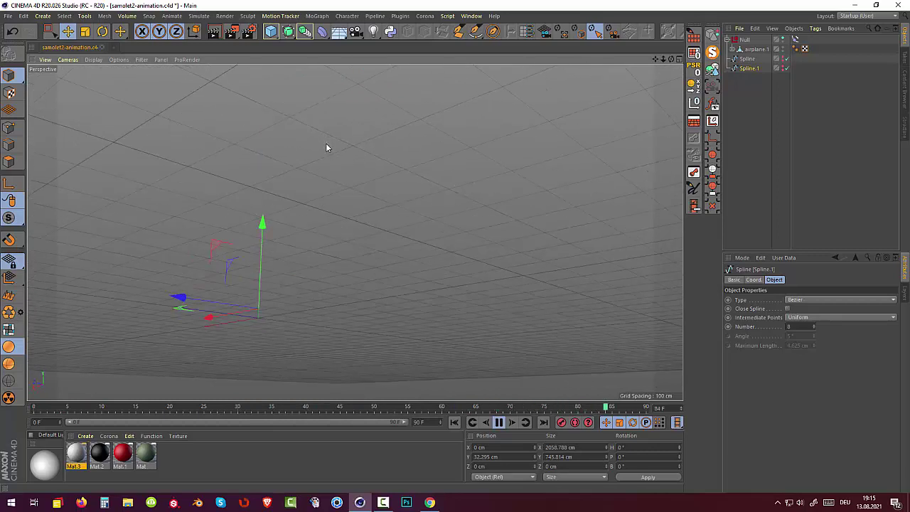
{"action": "left_click_drag", "start_coordinate": [326, 147], "coordinate": [325, 142], "text": "alt"}
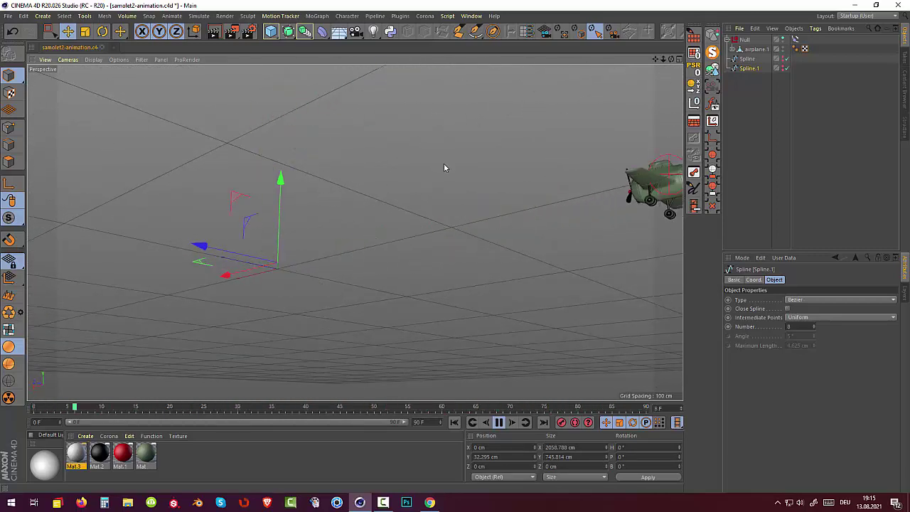
{"action": "left_click_drag", "start_coordinate": [443, 162], "coordinate": [430, 204], "text": "alt"}
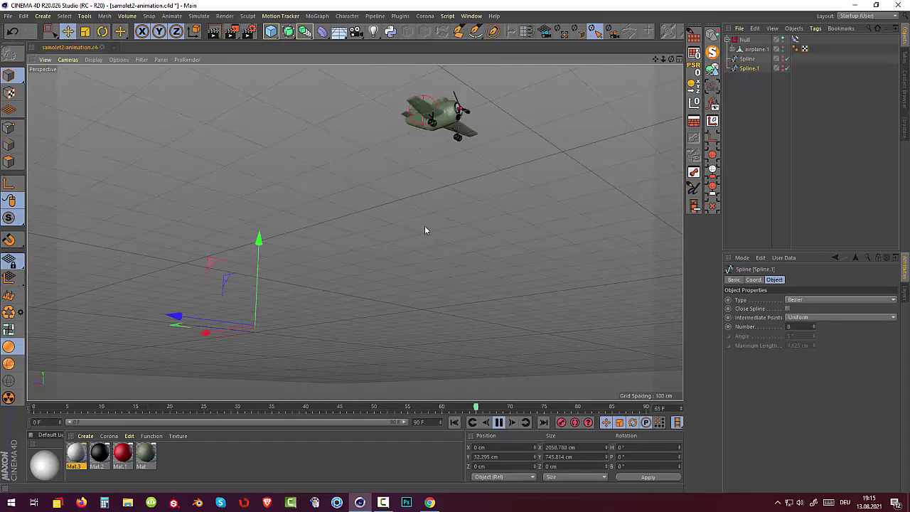
{"action": "mouse_move", "coordinate": [539, 246]}
{"action": "left_mouse_down", "text": "alt"}
{"action": "mouse_move", "coordinate": [516, 257]}
{"action": "mouse_move", "coordinate": [514, 243]}
{"action": "mouse_move", "coordinate": [504, 282]}
{"action": "mouse_move", "coordinate": [516, 280]}
{"action": "left_mouse_up", "text": "alt"}
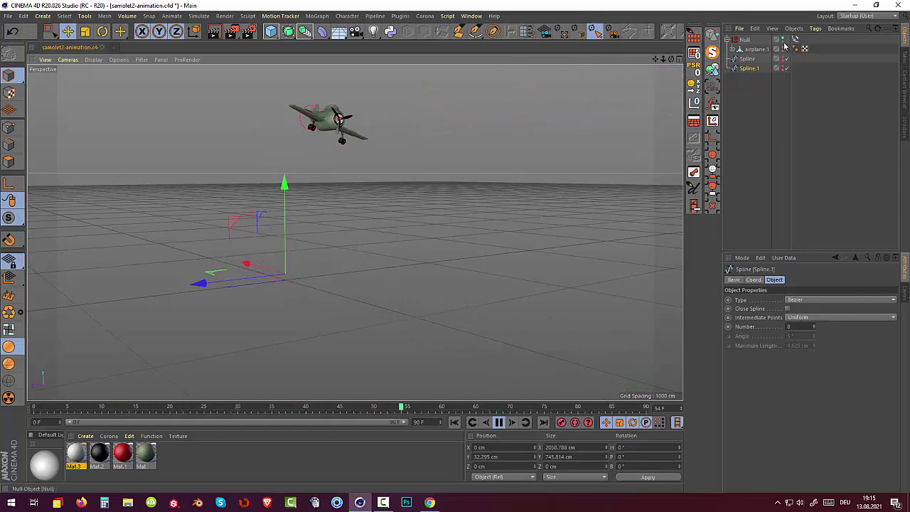
{"action": "left_click", "coordinate": [714, 36]}
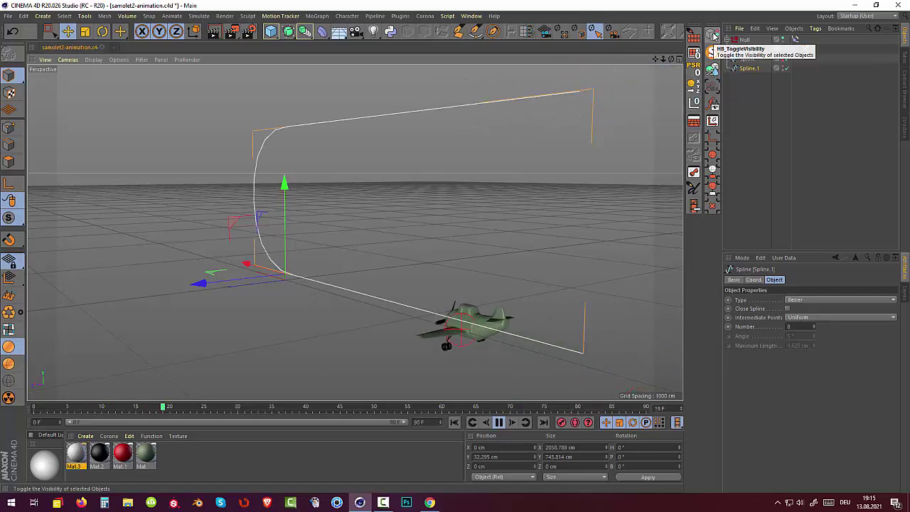
{"action": "left_click", "coordinate": [714, 35]}
{"action": "left_click", "coordinate": [744, 40]}
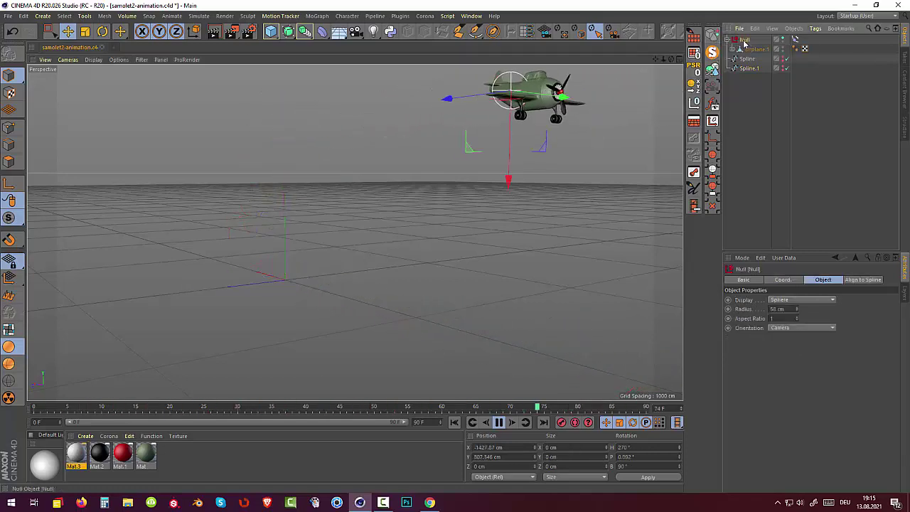
{"action": "left_click", "coordinate": [712, 37]}
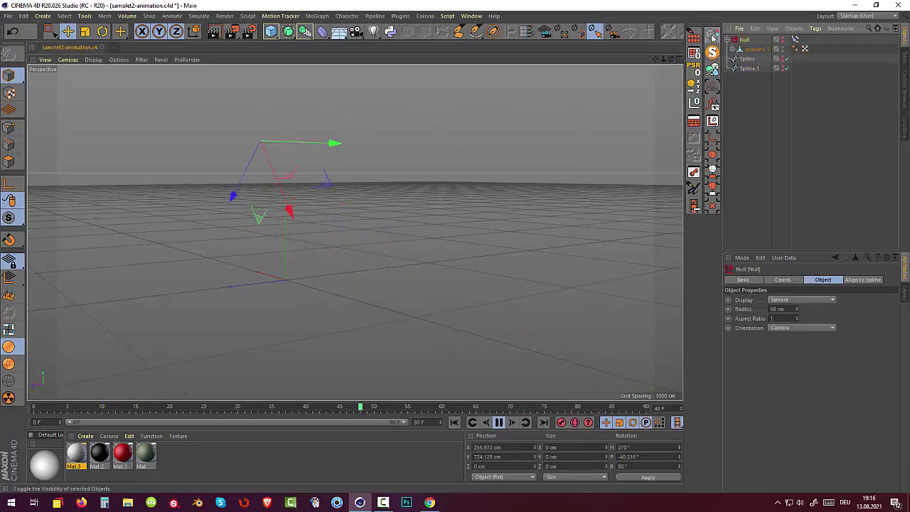
{"action": "left_click", "coordinate": [713, 36]}
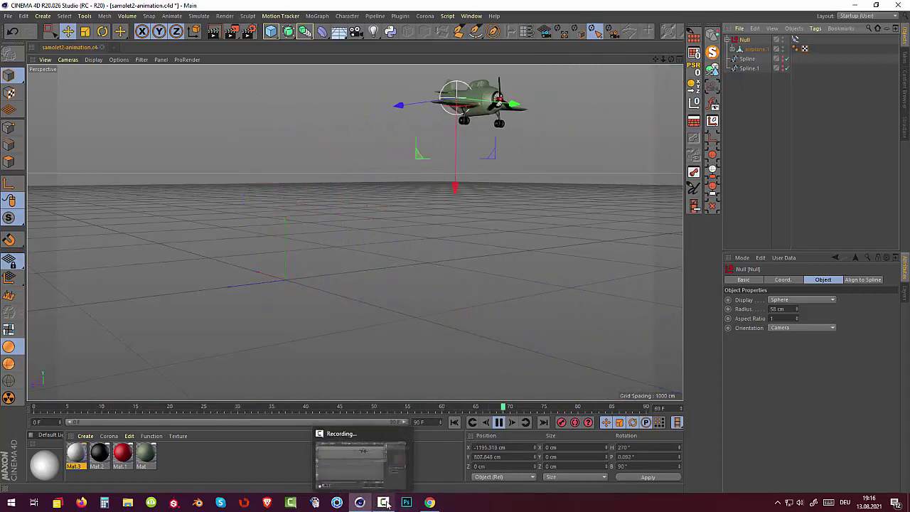
{"action": "left_click", "coordinate": [384, 502]}
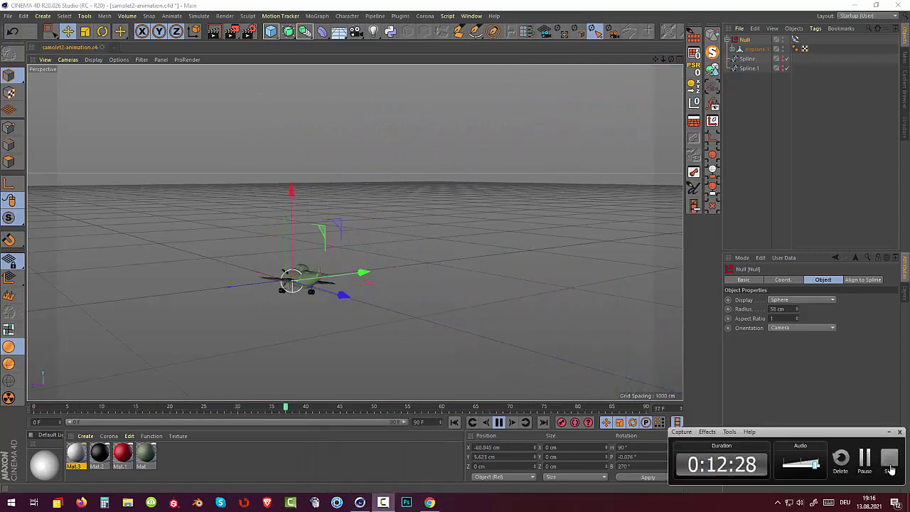